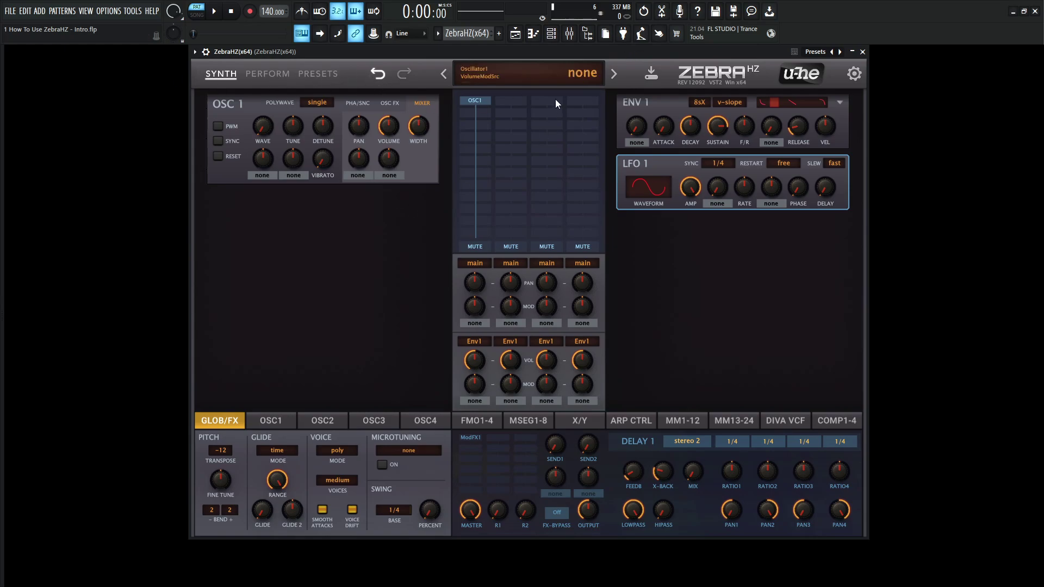
Step: Initialize the patch and show the performance page with the four XY pads
click(523, 74)
click(545, 82)
click(265, 75)
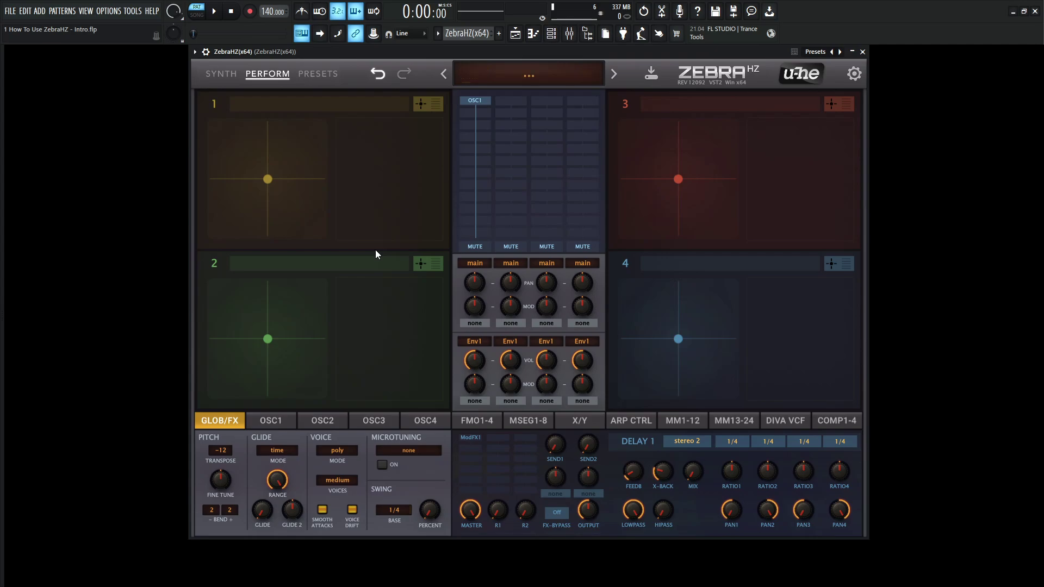
Step: Load the Chug3 - large preset from the Local folder and show its performance controls
click(321, 76)
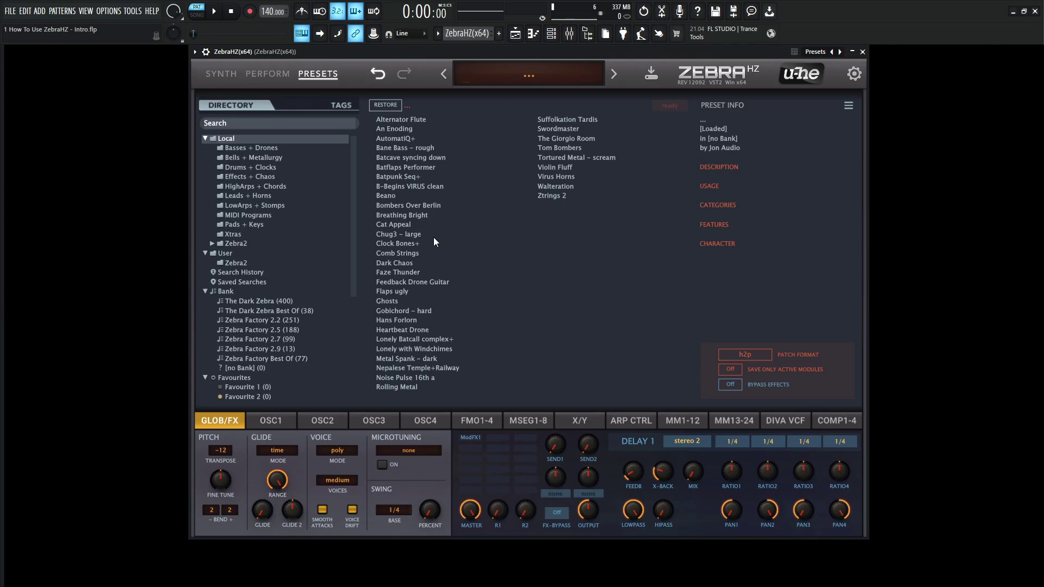
click(391, 236)
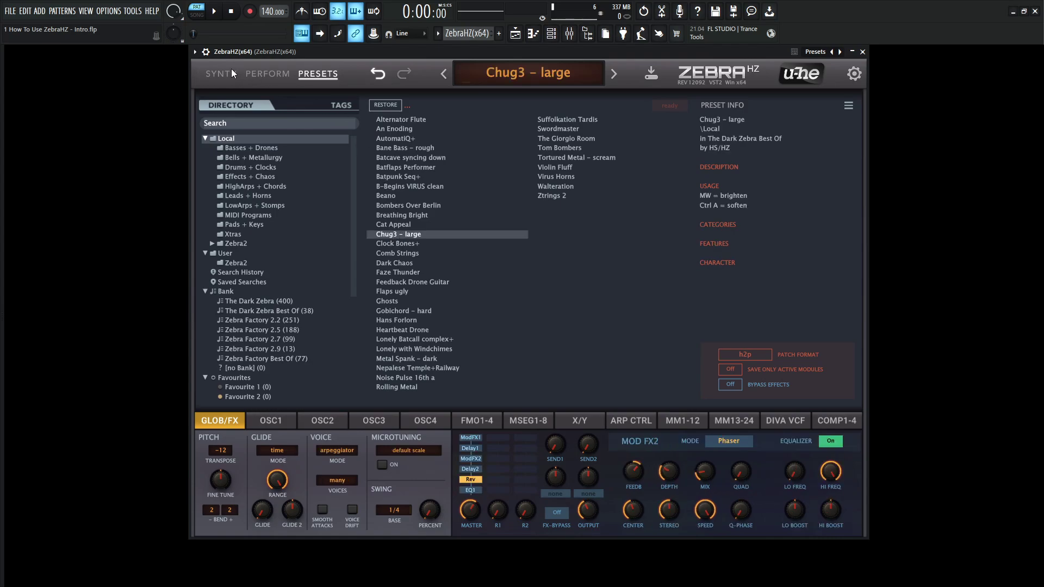
click(263, 75)
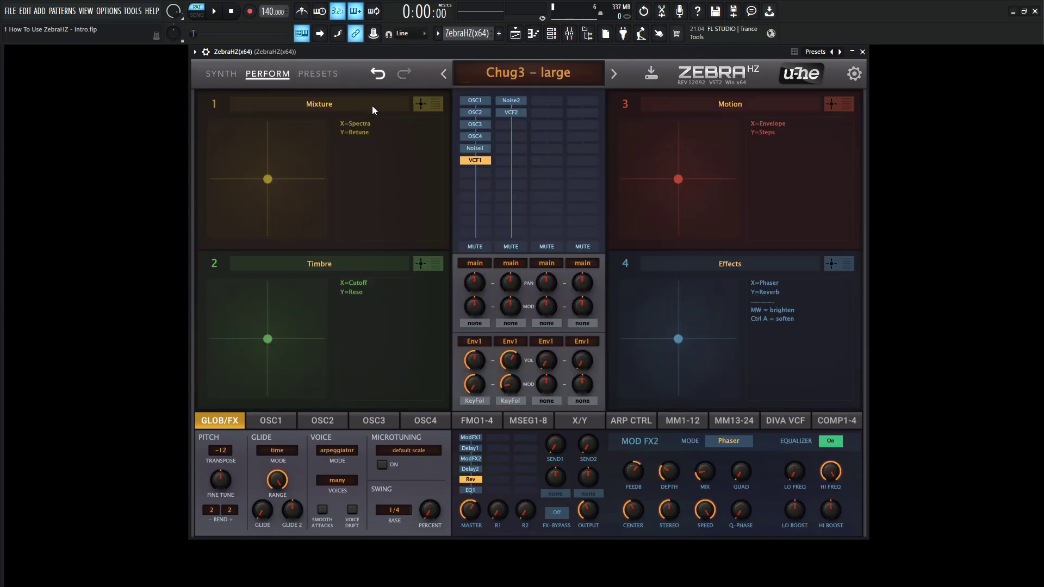
Step: Play test notes and offset the Mixture (Y about 23), Timbre, Motion (X about 69) and Effects XY pads from centre
key(s)
key(s)
drag(267, 176, 309, 135)
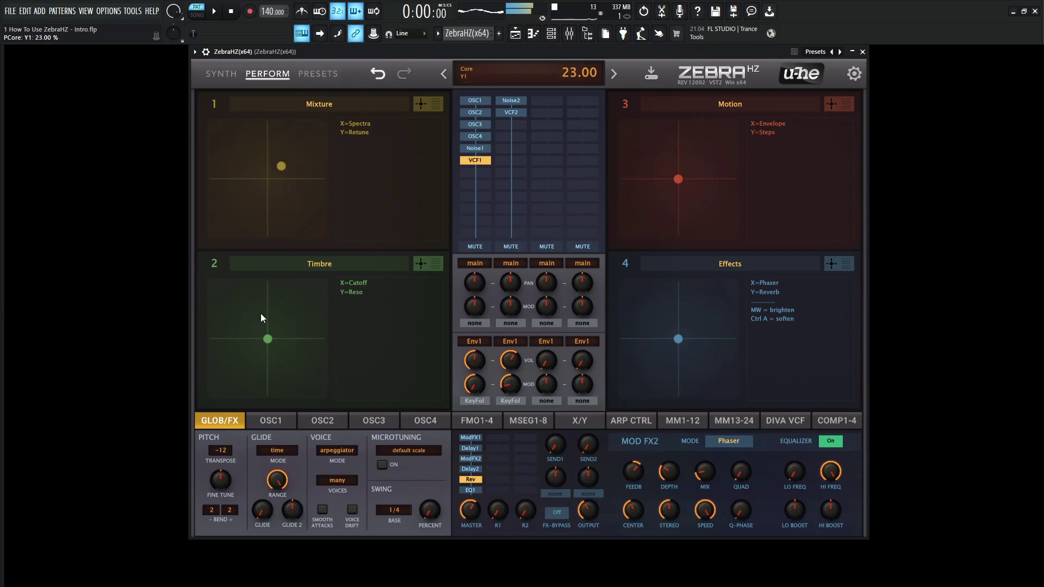
mouse_move(290, 295)
mouse_down()
mouse_move(263, 338)
mouse_move(296, 306)
mouse_up()
click(683, 179)
drag(684, 180, 718, 133)
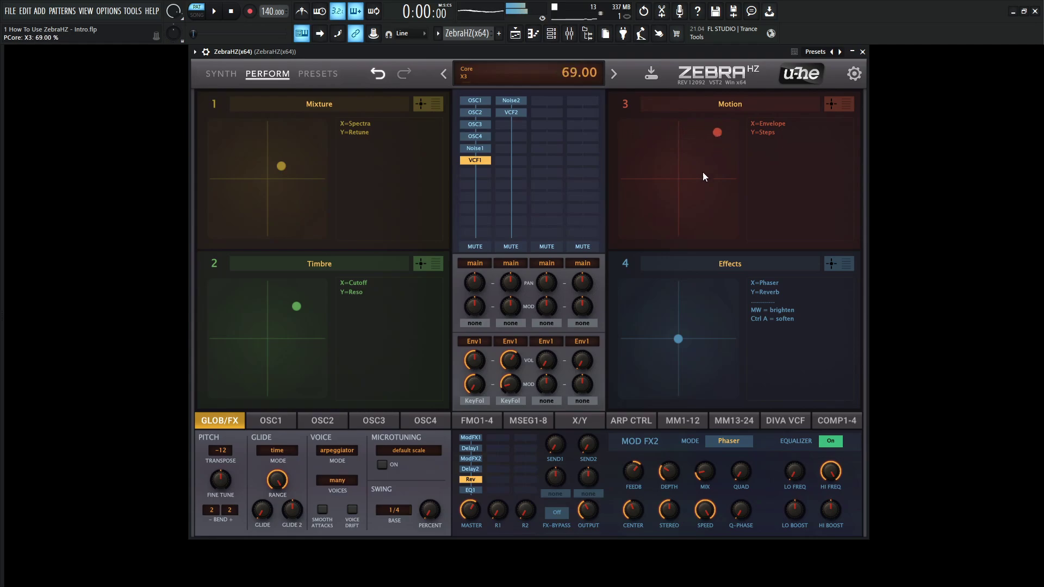
mouse_move(677, 341)
mouse_down()
mouse_move(729, 266)
mouse_move(647, 387)
mouse_move(629, 395)
mouse_move(729, 281)
mouse_move(704, 294)
mouse_move(672, 336)
mouse_move(761, 266)
mouse_move(694, 309)
mouse_move(682, 332)
mouse_move(704, 305)
mouse_move(674, 324)
mouse_up()
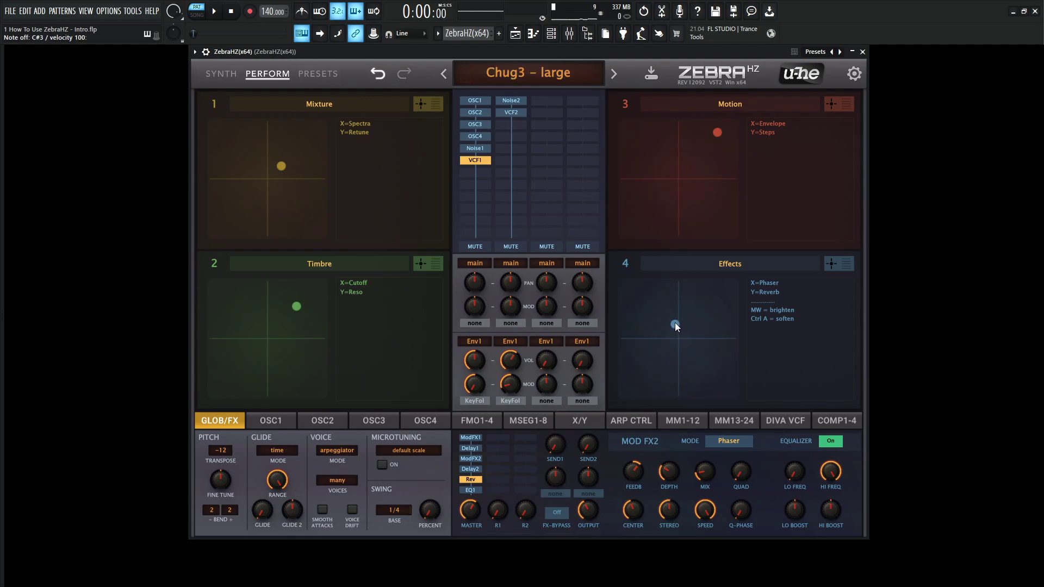
Step: Advance two presets to Comb Strings and show the patch's synthesis modules
click(617, 74)
click(617, 74)
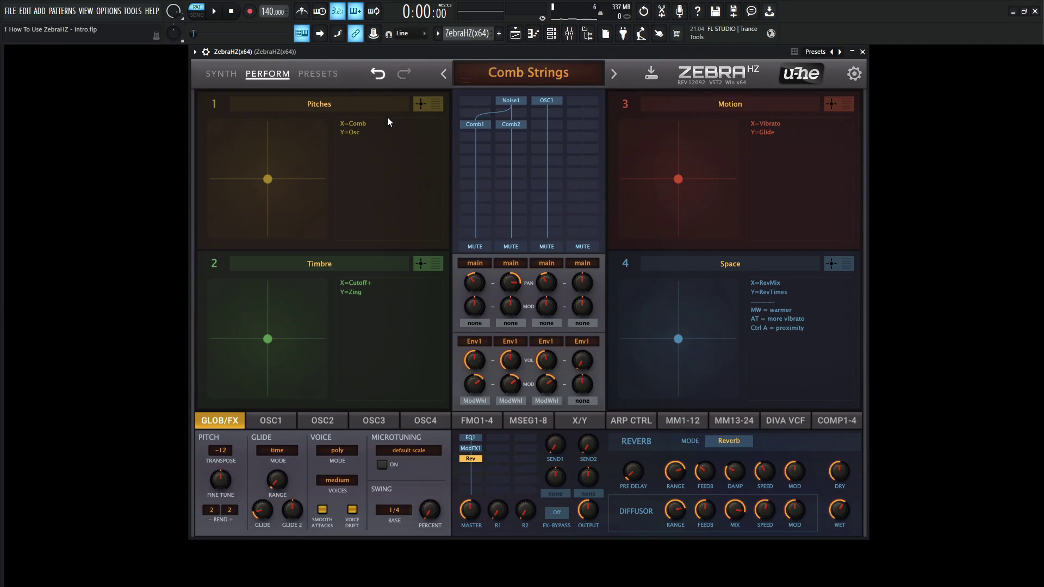
click(228, 80)
Step: Replace the Comb Strings preset with the init patch
click(511, 80)
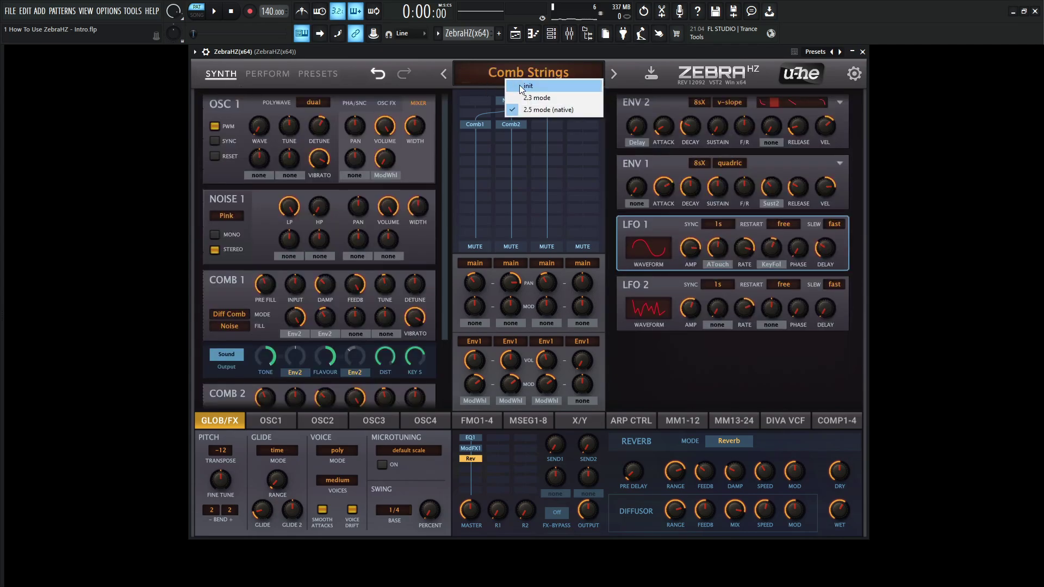
click(525, 86)
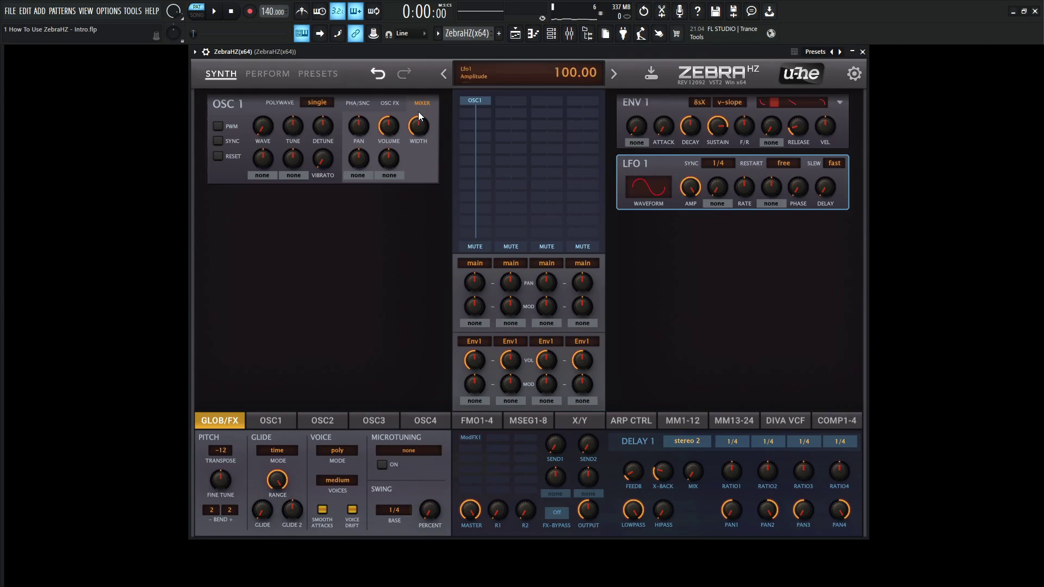
drag(329, 163, 382, 318)
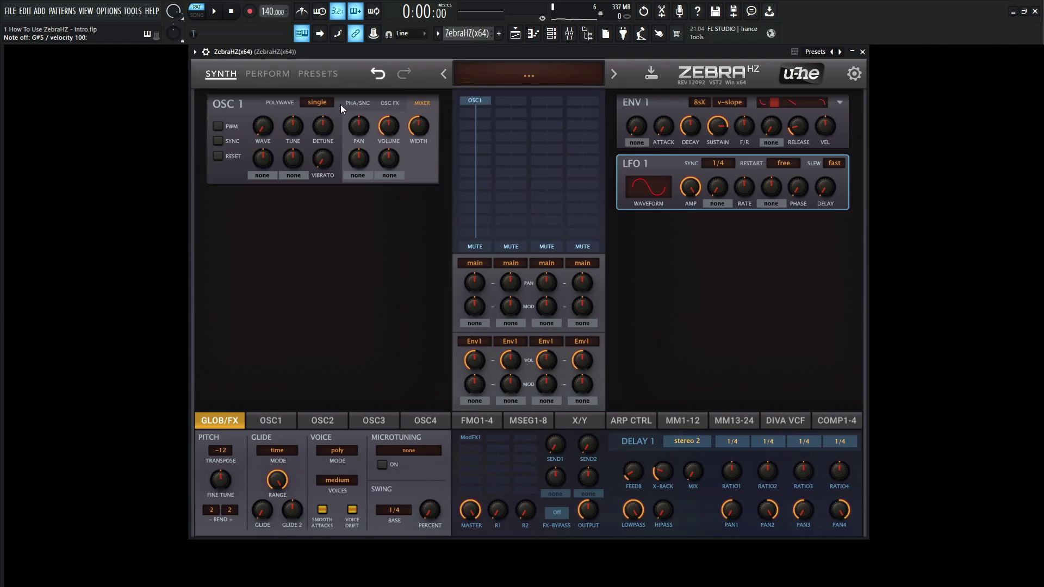
Step: Add OSC2, Noise1 and VCF1 in successive slots below OSC1 in the first lane of the module grid
click(483, 112)
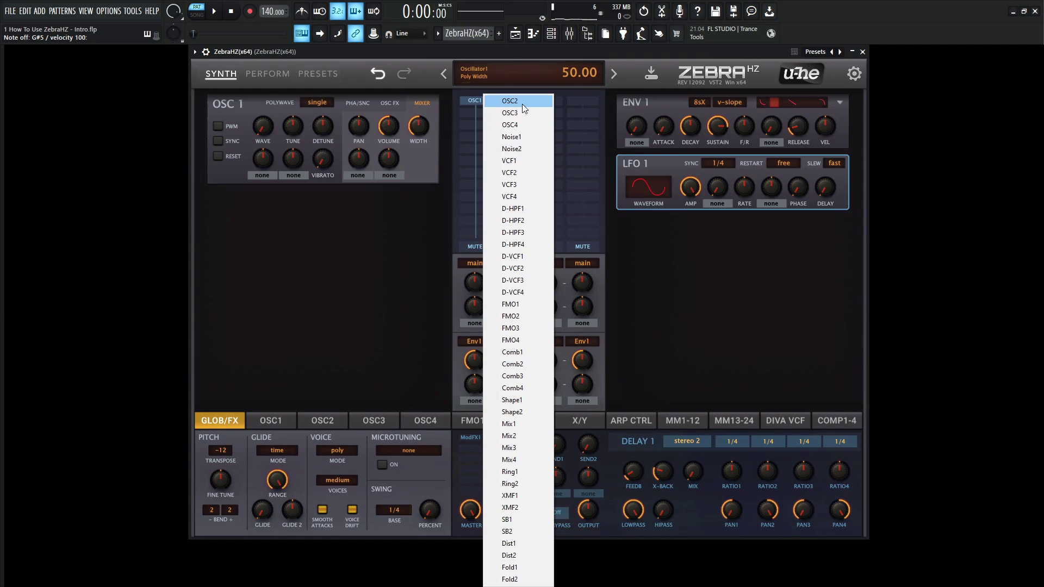
click(522, 103)
click(474, 124)
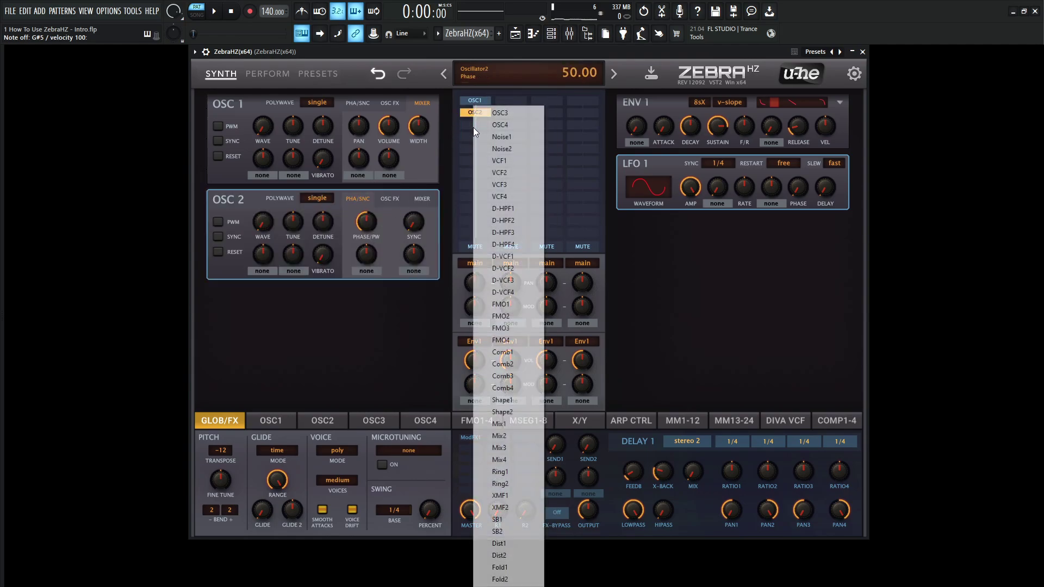
click(503, 137)
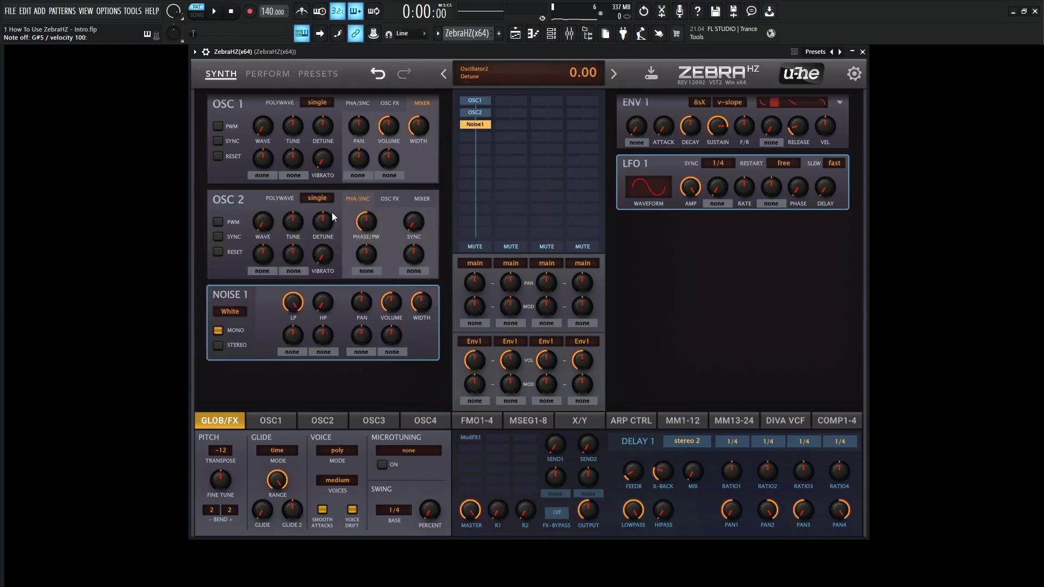
click(480, 139)
click(520, 161)
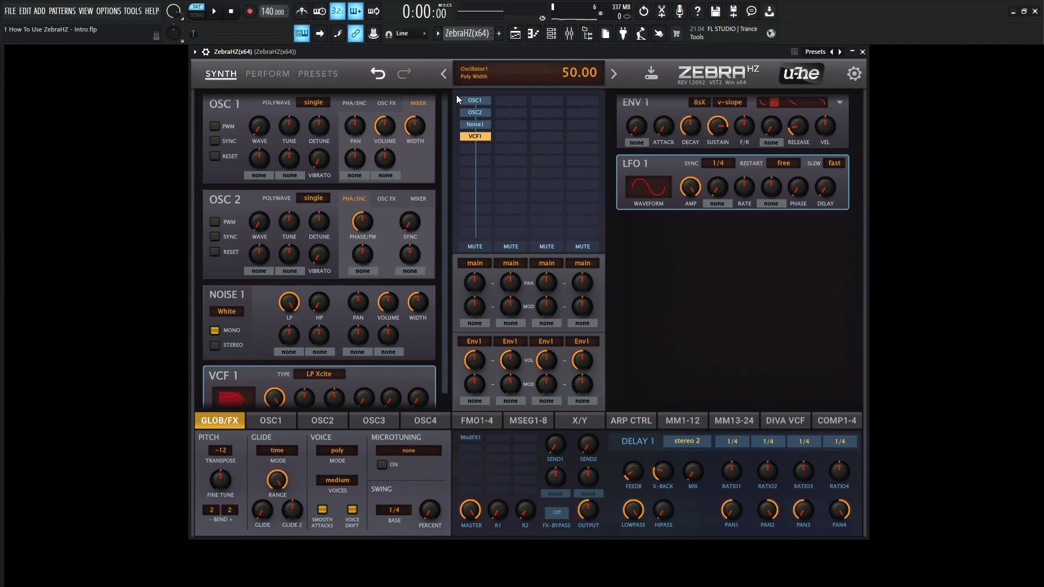
Step: Initialize the patch to clear the added oscillator, noise and filter modules
click(496, 69)
click(524, 79)
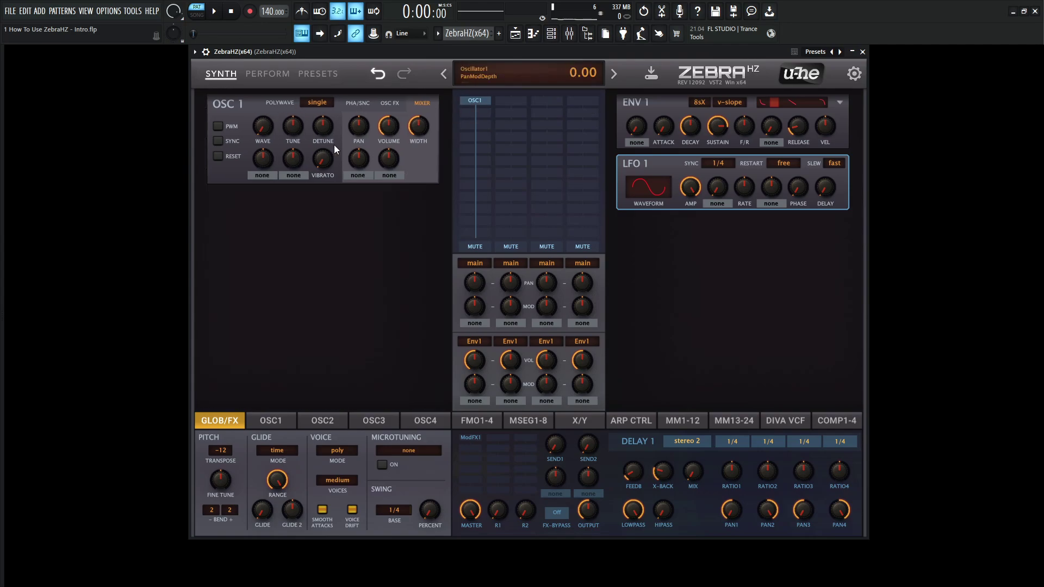
Step: Raise OSC 1's tune slightly and set its tune modulation source to Lfo2
mouse_move(289, 138)
mouse_down()
mouse_move(292, 119)
mouse_move(296, 130)
mouse_up()
click(295, 175)
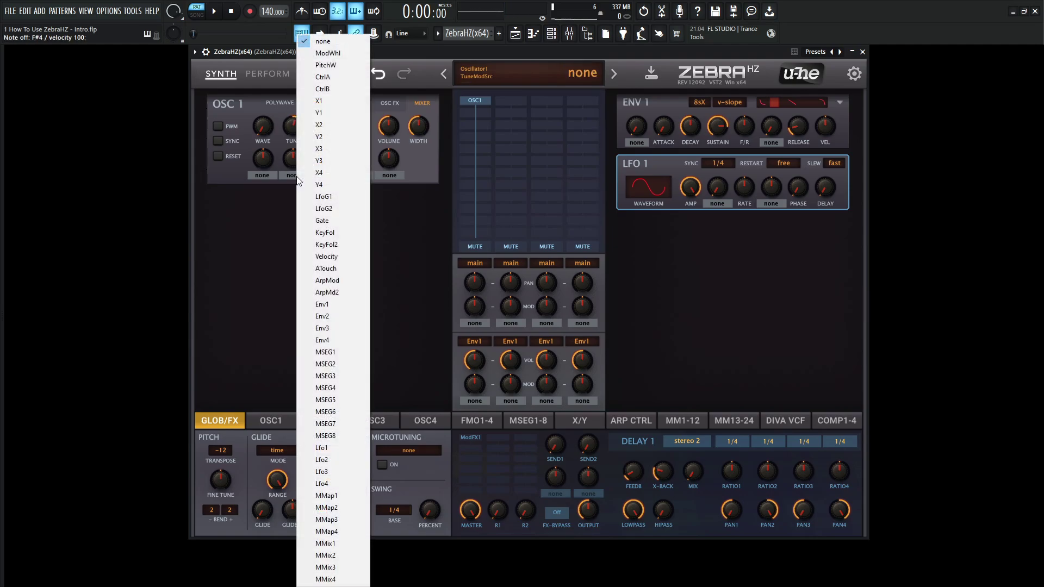
click(321, 460)
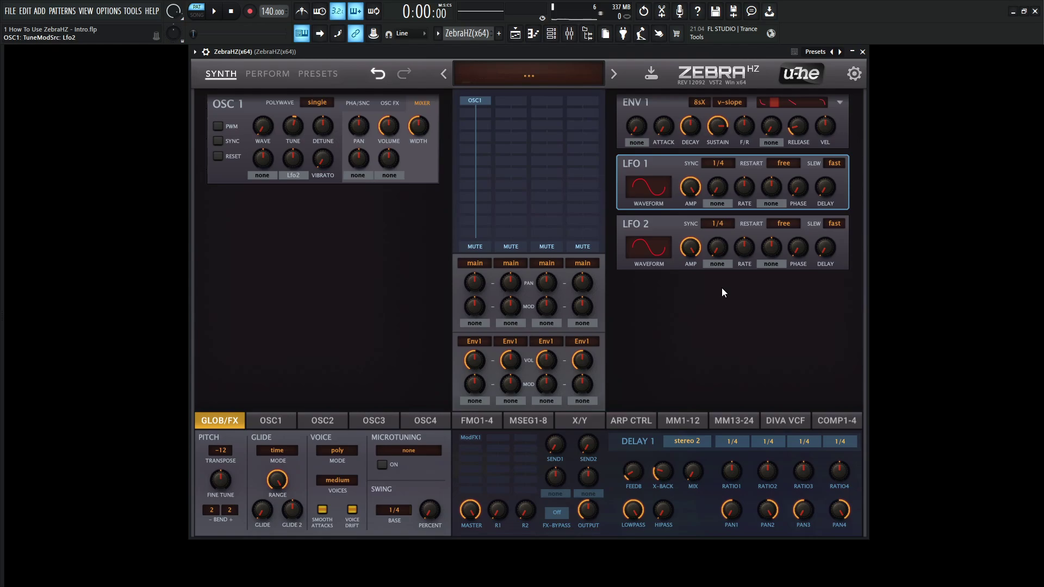
Step: Reset the patch to init to discard the OSC 1 tune modulation
click(539, 78)
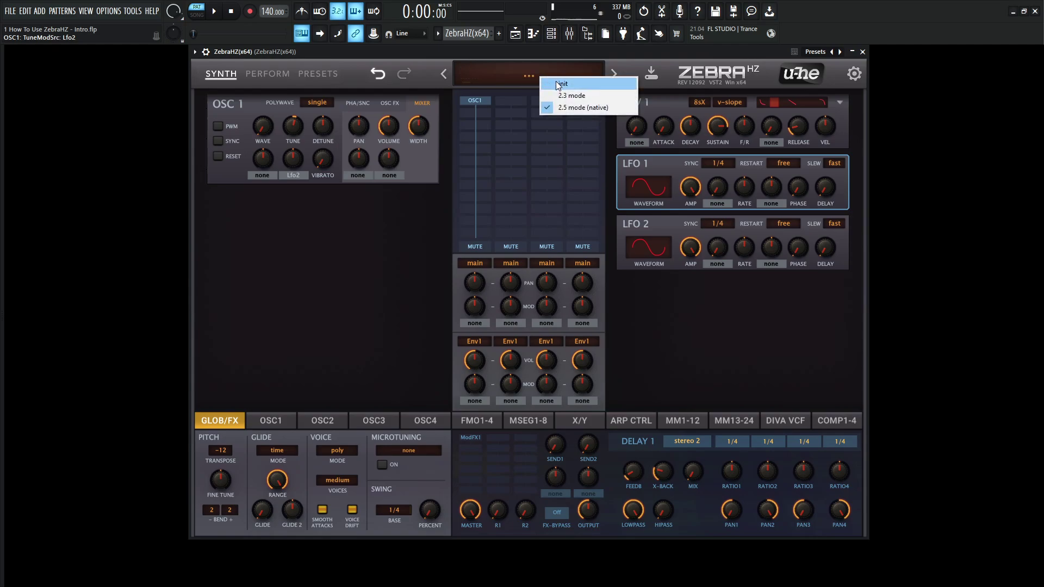
click(556, 83)
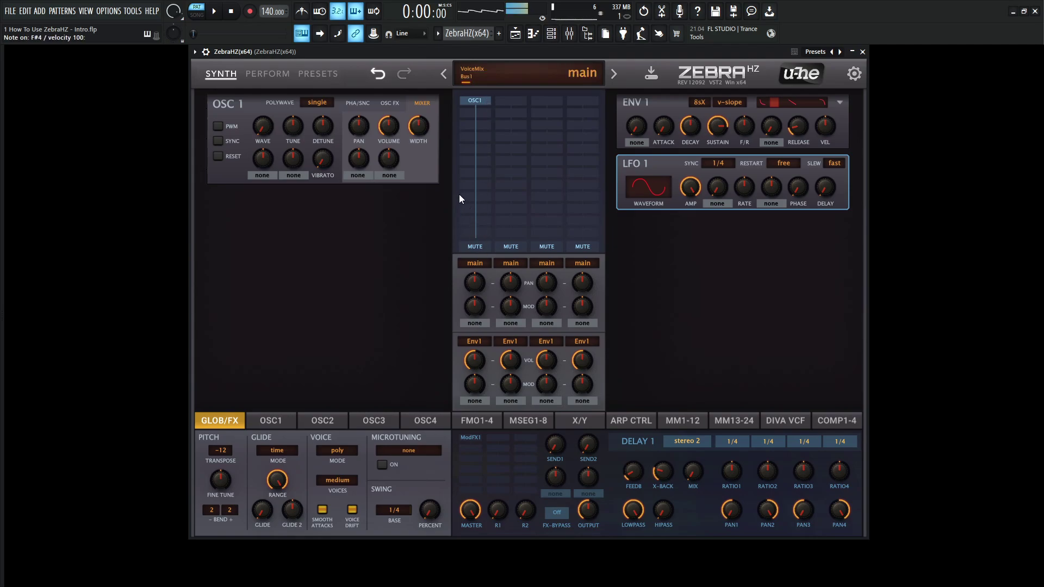
Step: Add VCF1 below OSC1 in the first lane, set its resonance to about 30.5 and lower its cutoff
click(480, 112)
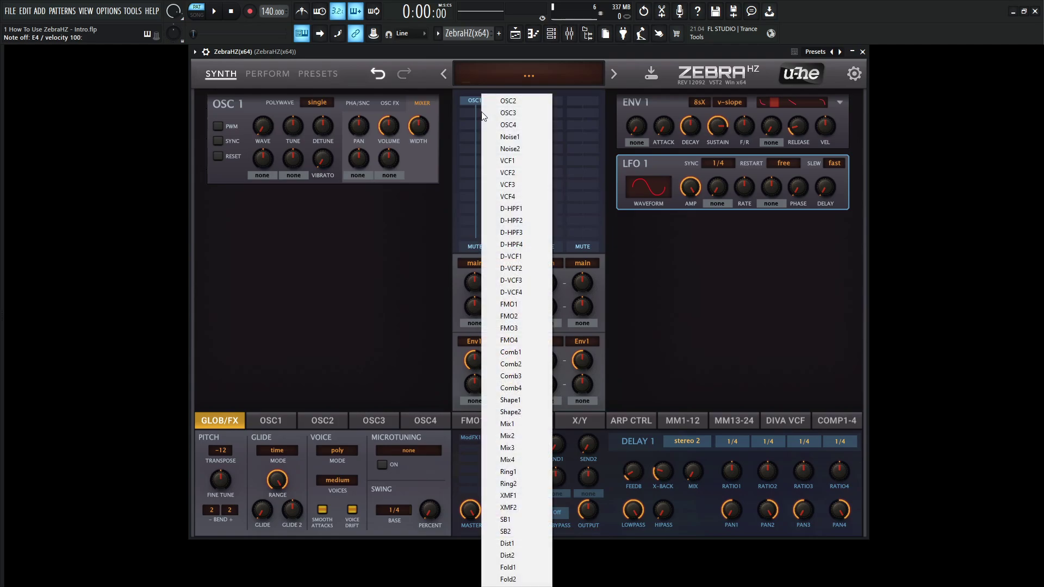
click(524, 161)
drag(370, 220, 367, 187)
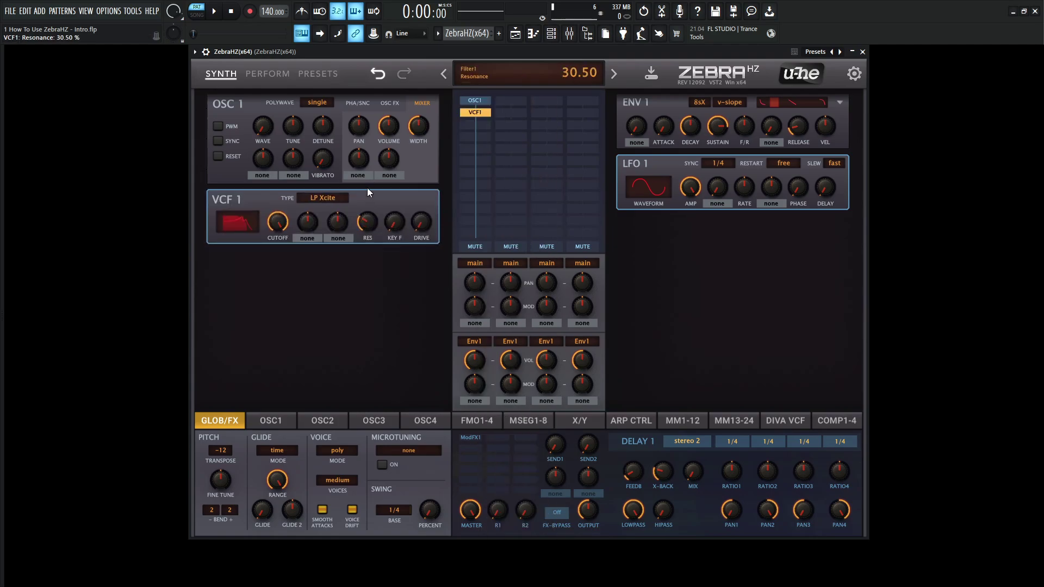
mouse_move(279, 224)
mouse_down()
mouse_move(283, 248)
mouse_move(276, 203)
mouse_move(275, 226)
mouse_up()
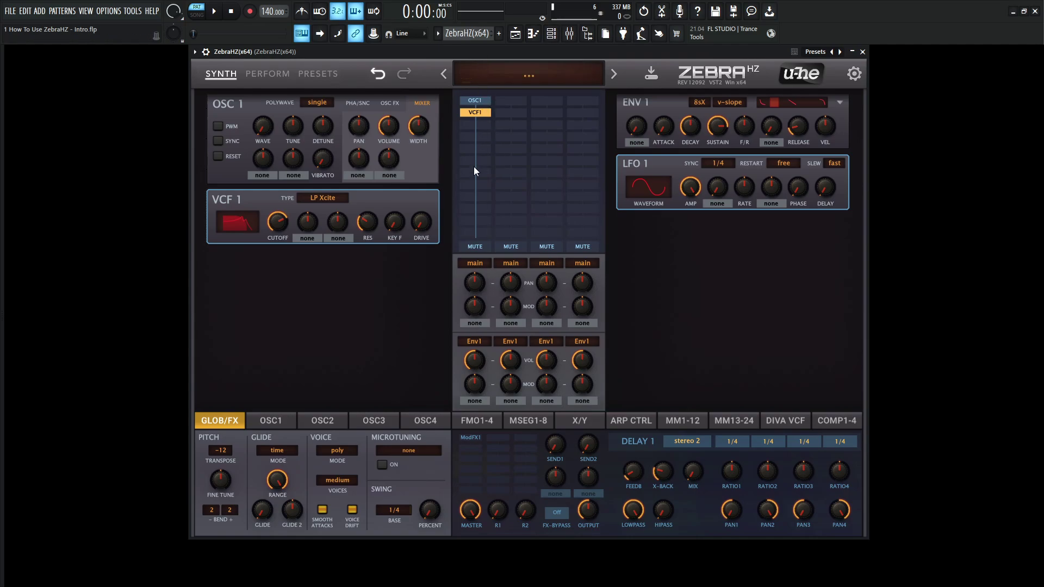
Step: Mute the first lane of the module grid and unmute it again
click(471, 248)
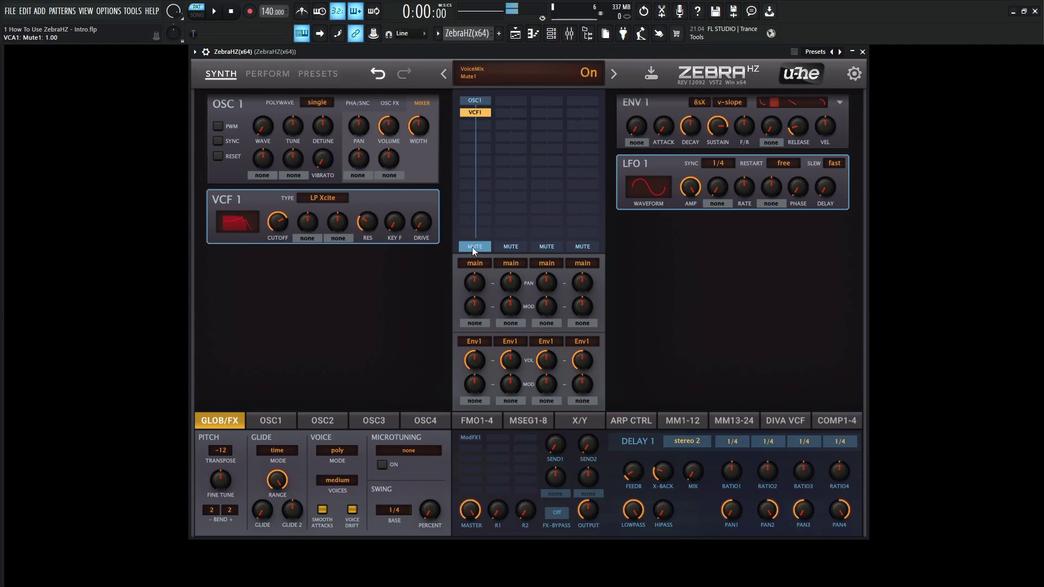
click(472, 247)
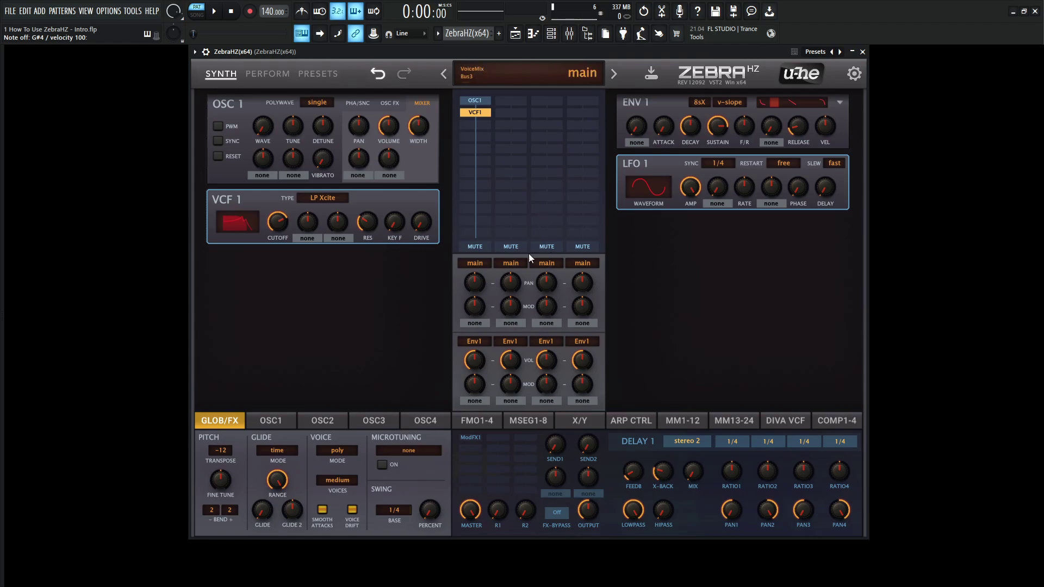
Step: Add the Rev1 reverb to the master effects lane and route the first module lane's output to bus1
click(472, 451)
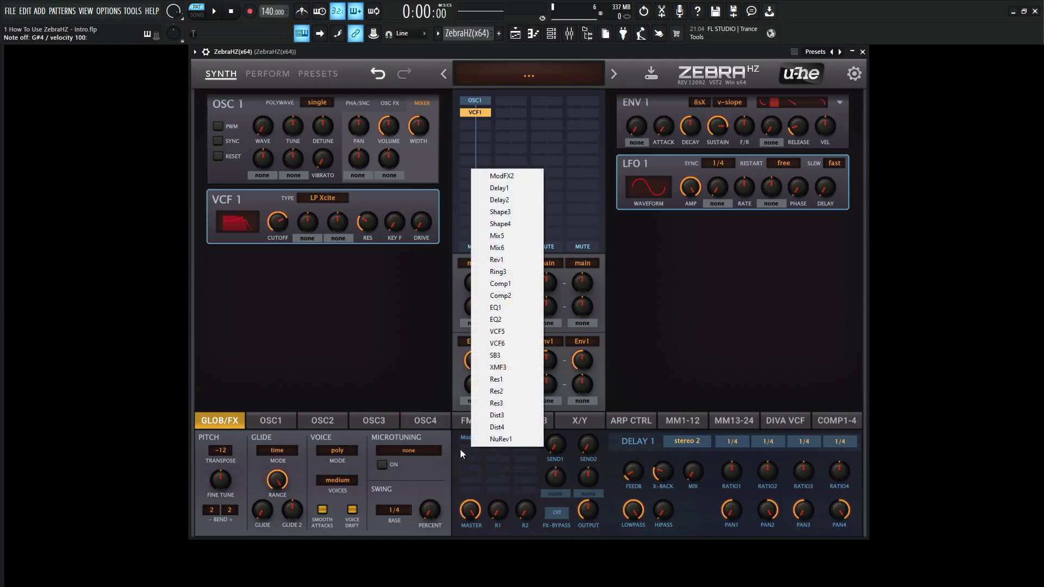
click(519, 259)
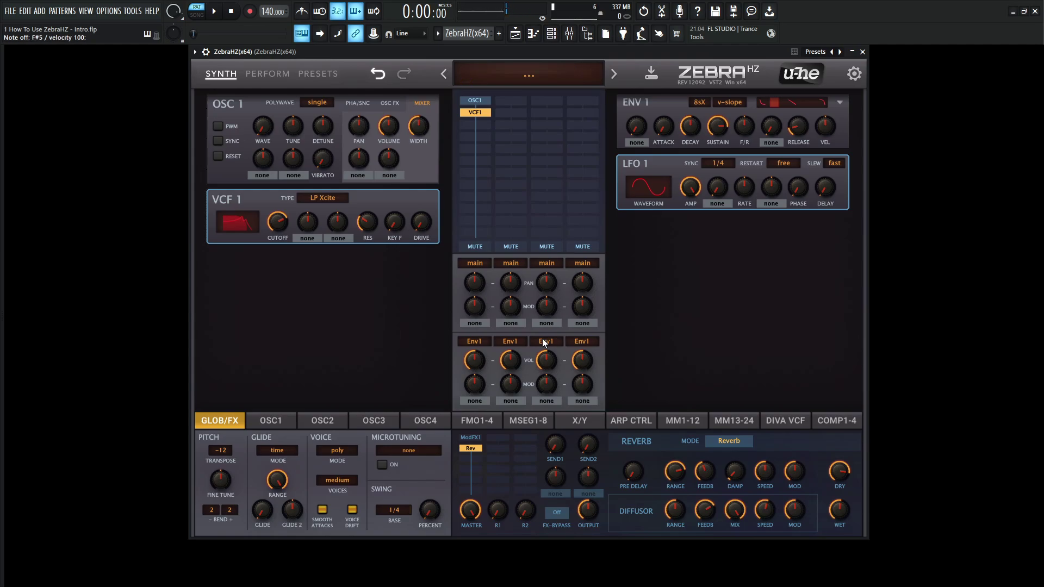
click(484, 265)
click(508, 283)
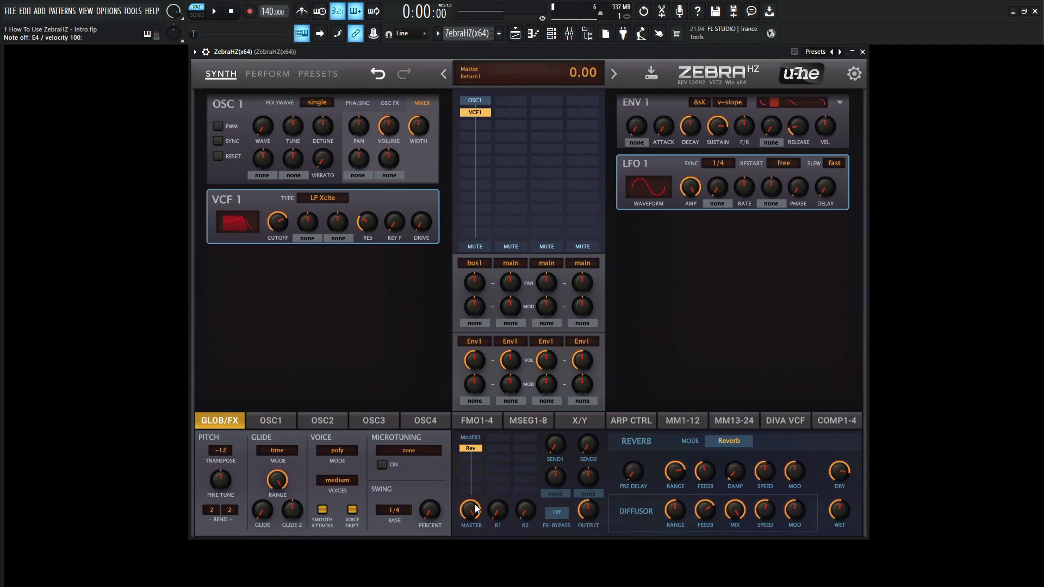
Step: Raise the R1 return level and move the reverb to the first slot of the R1 effects lane
drag(503, 513, 501, 433)
drag(498, 455, 498, 451)
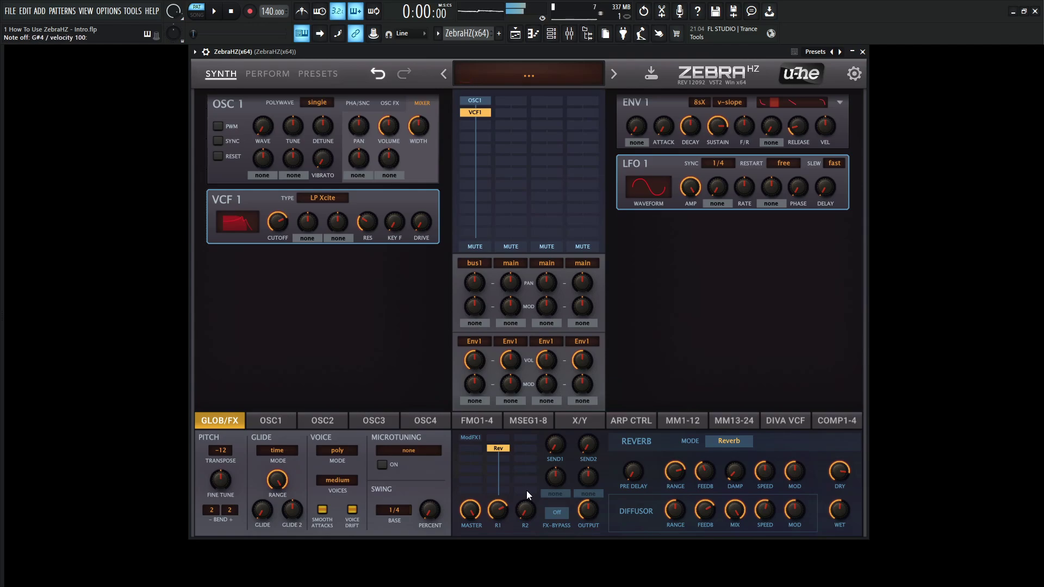
mouse_move(504, 448)
mouse_down()
mouse_move(500, 468)
mouse_move(503, 445)
mouse_up()
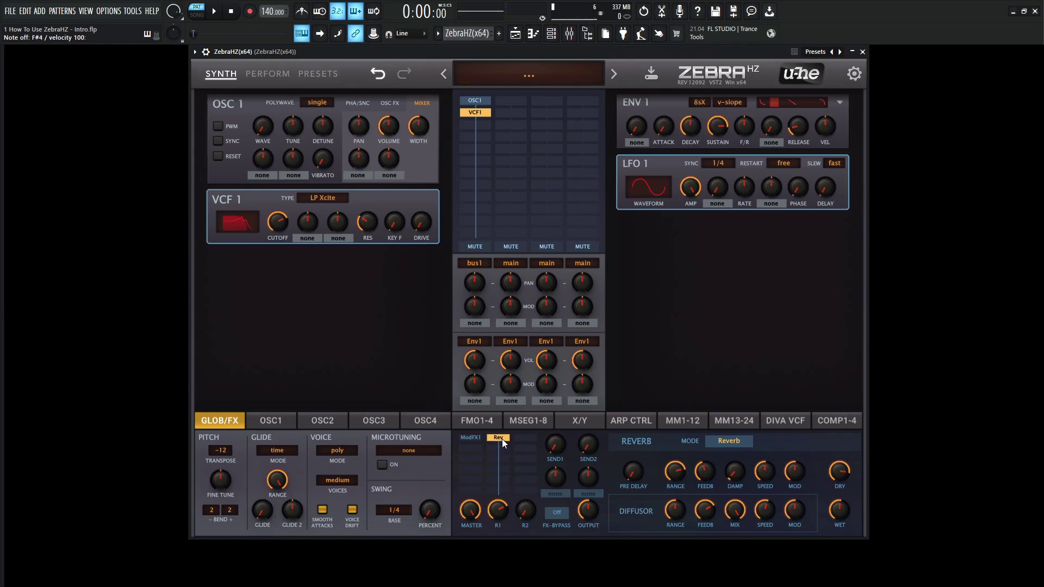
Step: Move the reverb to the R2 effects lane and route the first module lane through bus2 with the R2 return level raised
drag(500, 447, 532, 446)
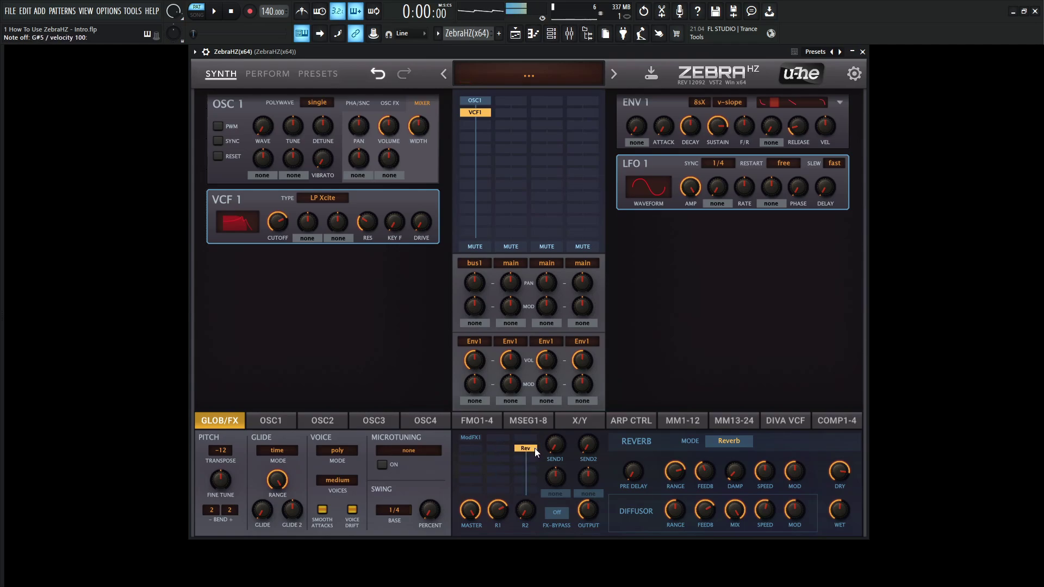
click(480, 263)
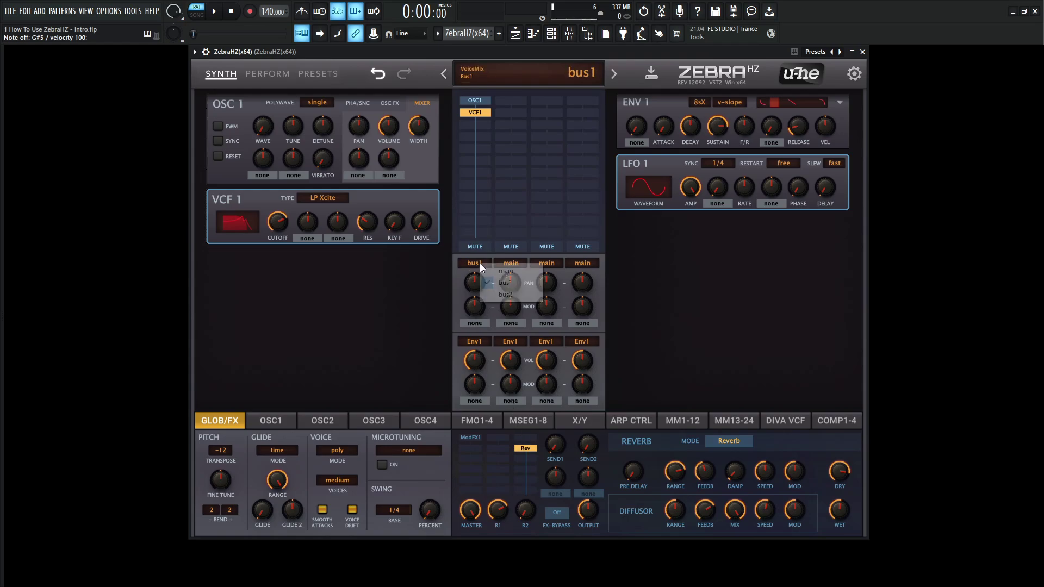
click(506, 295)
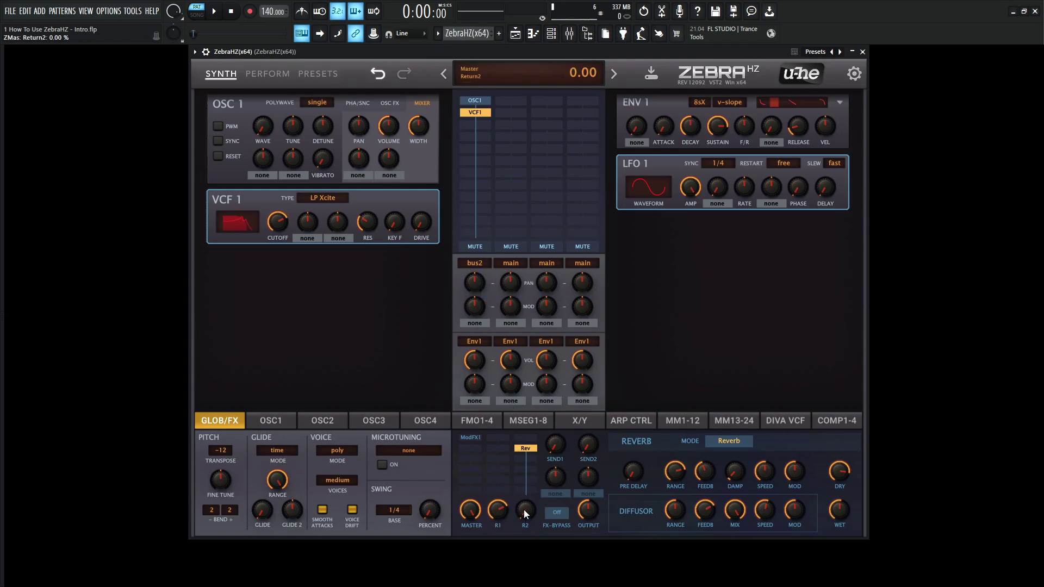
drag(525, 509, 522, 425)
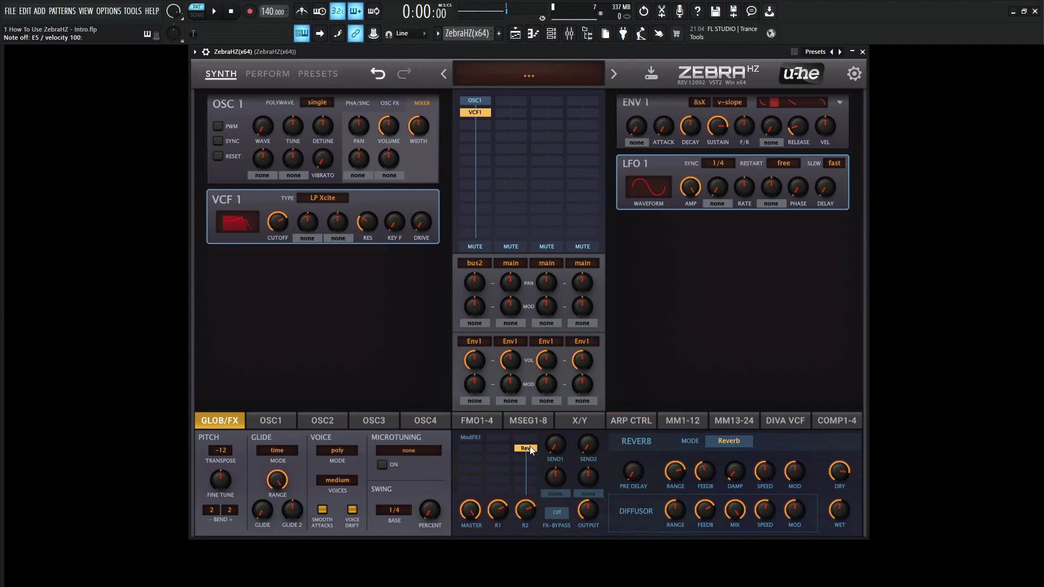
Step: Move the reverb from the R2 effects lane back to the master effects lane
drag(484, 446, 484, 447)
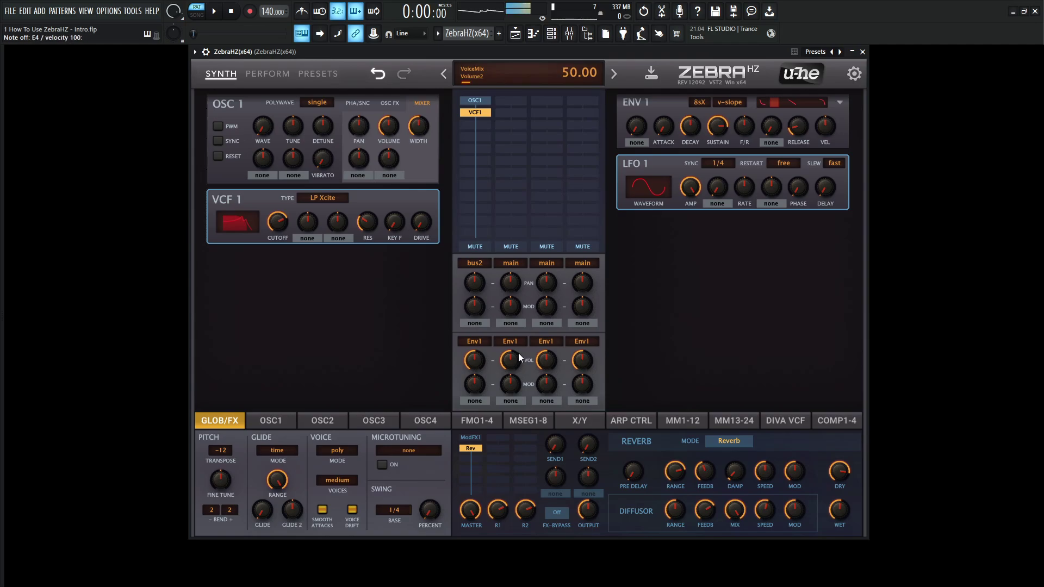
Step: Route the first module lane back to main and remove the reverb from the master effects lane
click(475, 263)
click(501, 270)
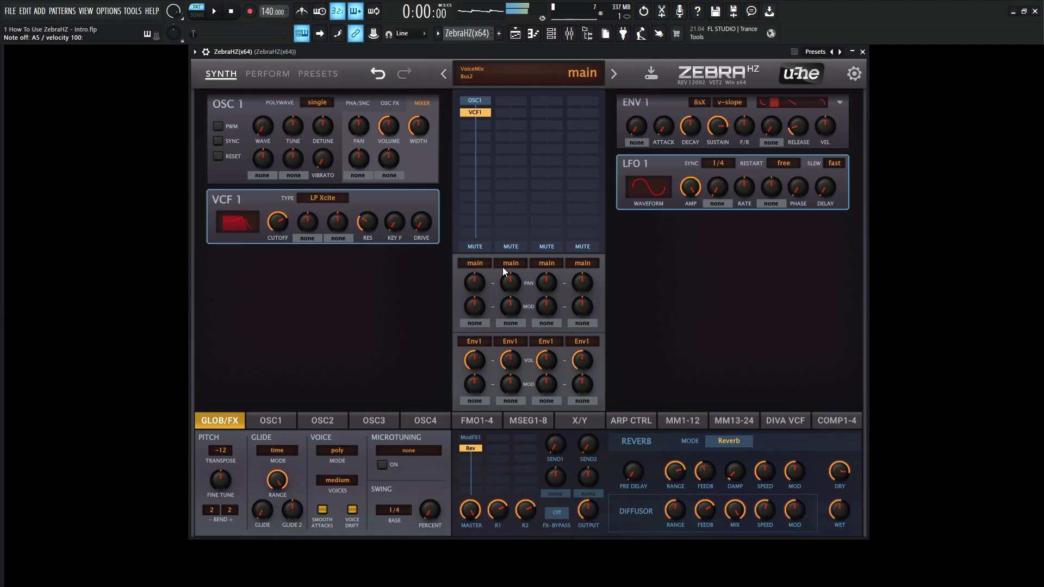
right_click(475, 448)
click(531, 523)
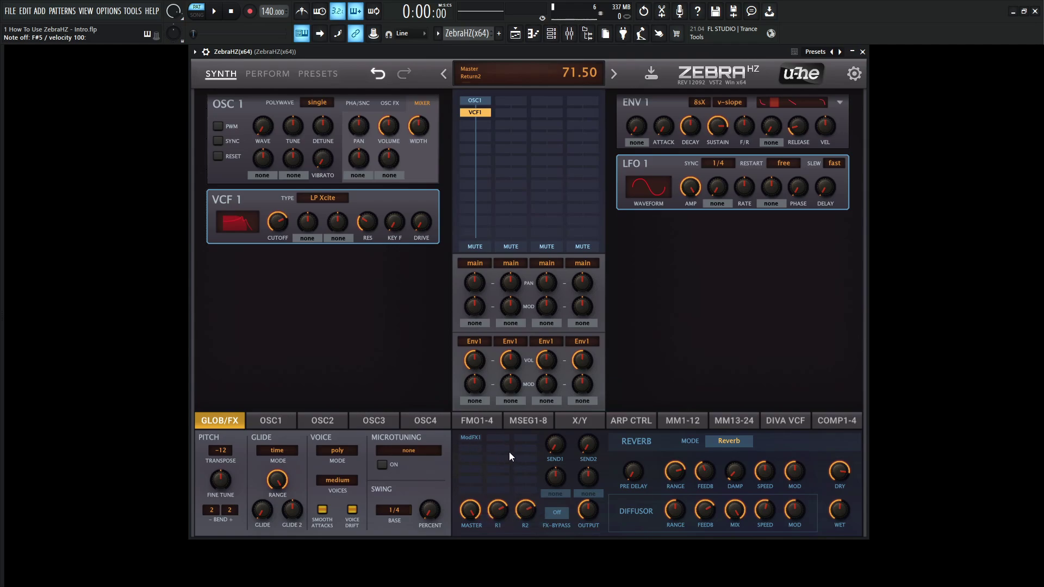
Step: Bypass the VCF1 module in the first lane and reactivate it
drag(471, 116, 473, 115)
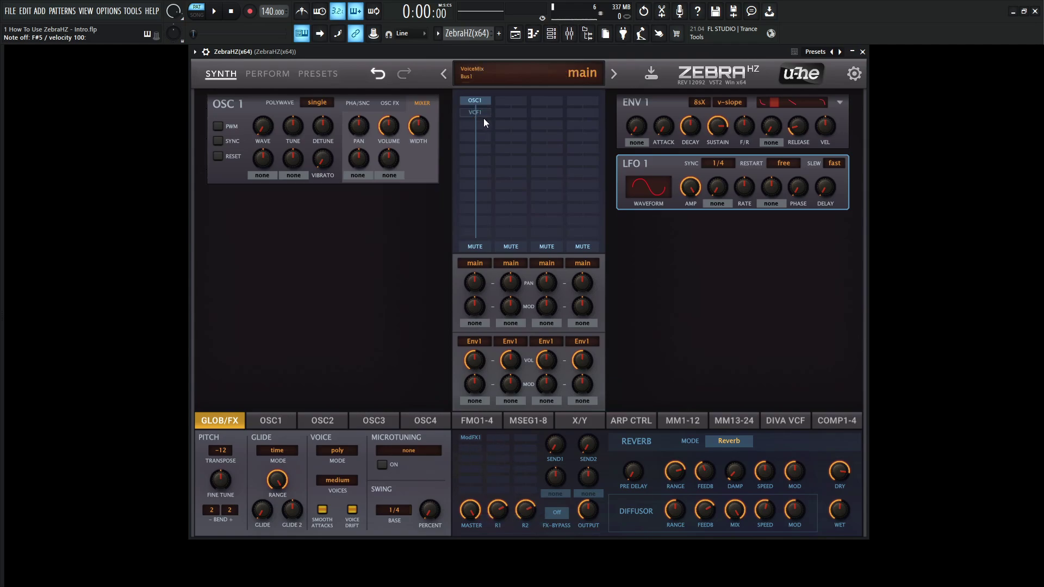
click(481, 113)
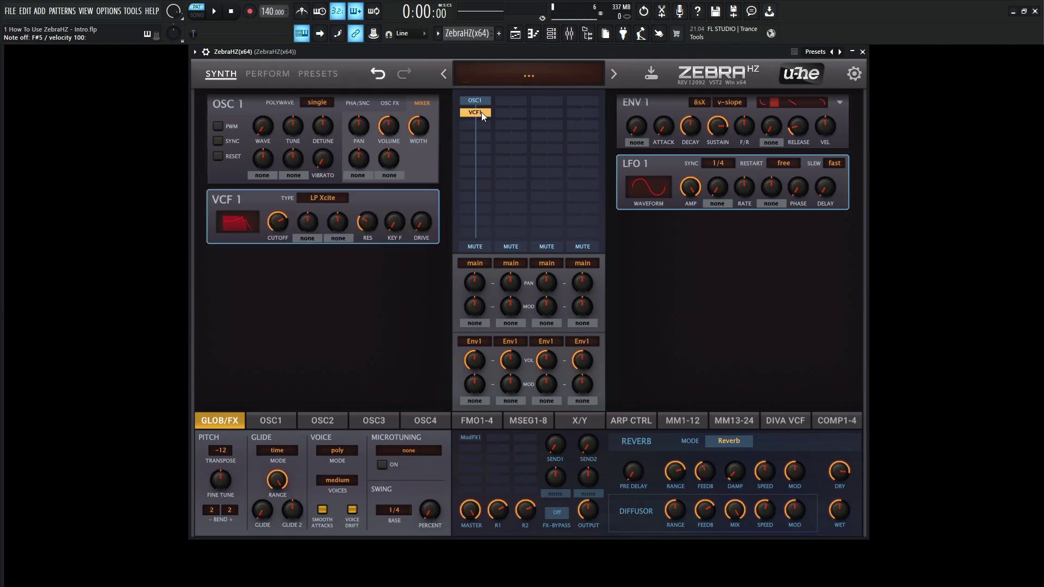
right_click(481, 112)
click(501, 199)
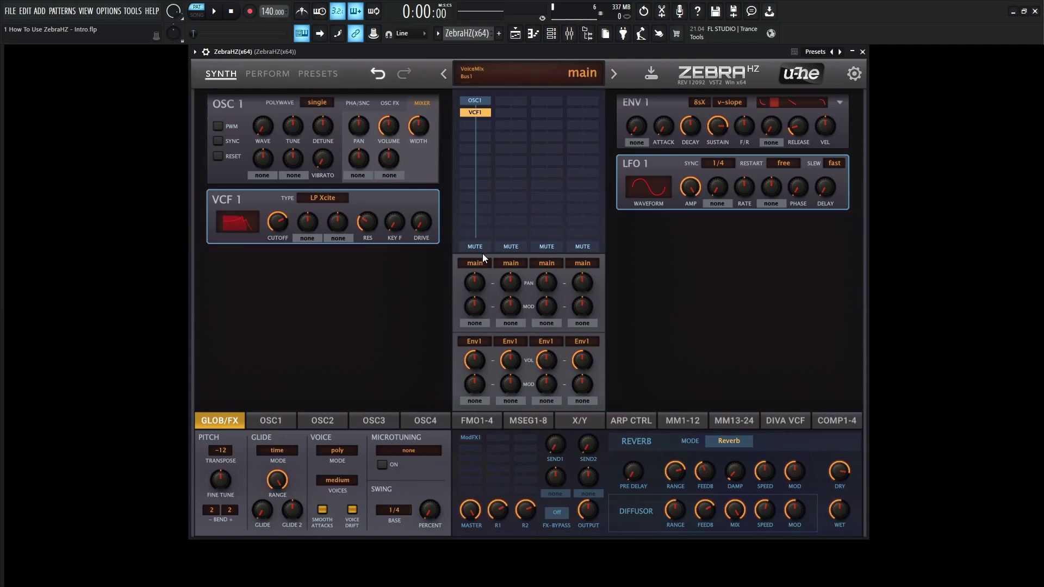
Step: Try the first lane's pan, reset it to centre, and modulate the pan with Lfo1 at a raised depth
drag(475, 281, 481, 212)
double_click(474, 282)
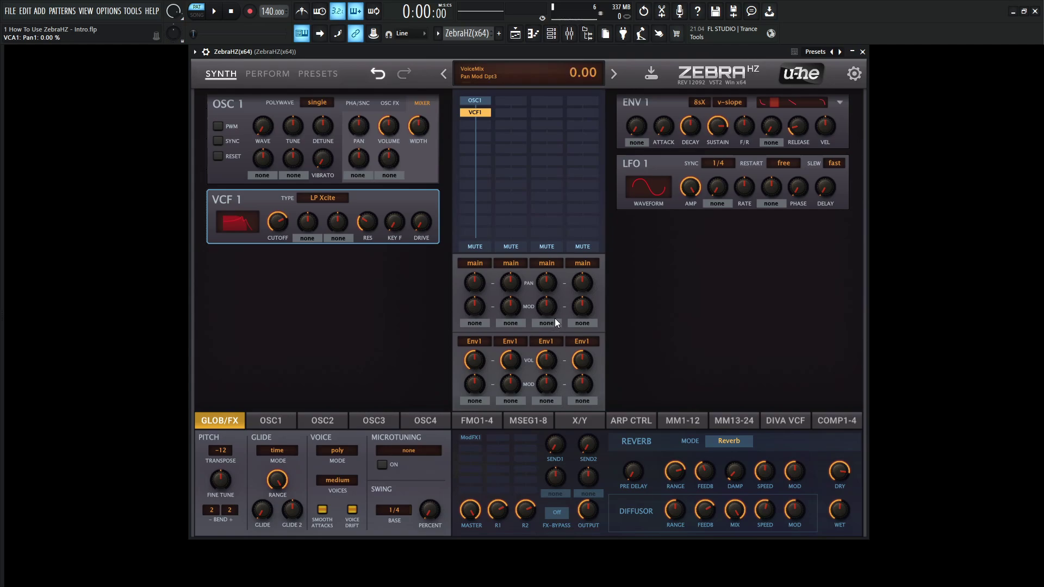
click(475, 323)
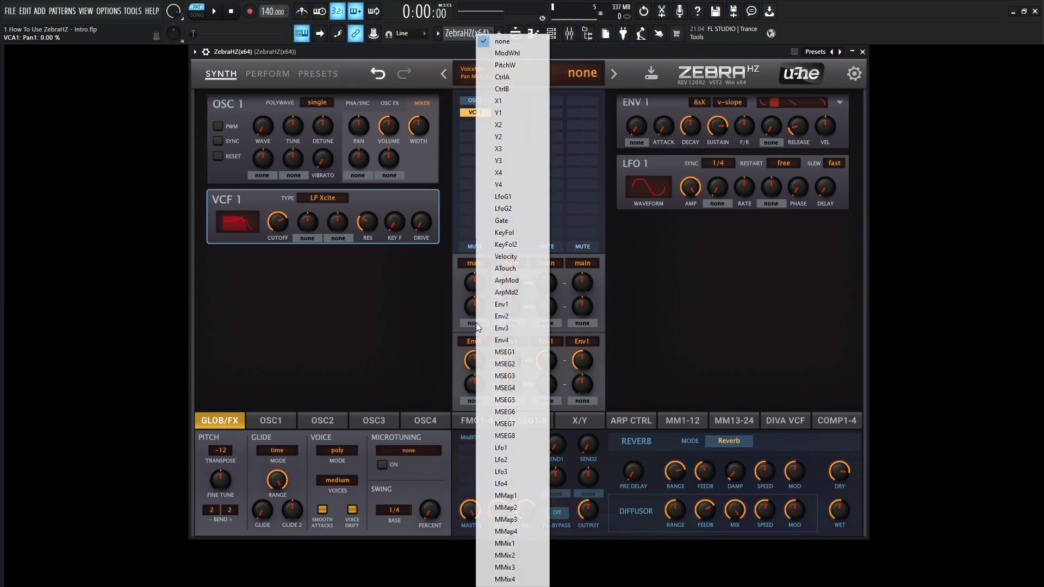
click(516, 446)
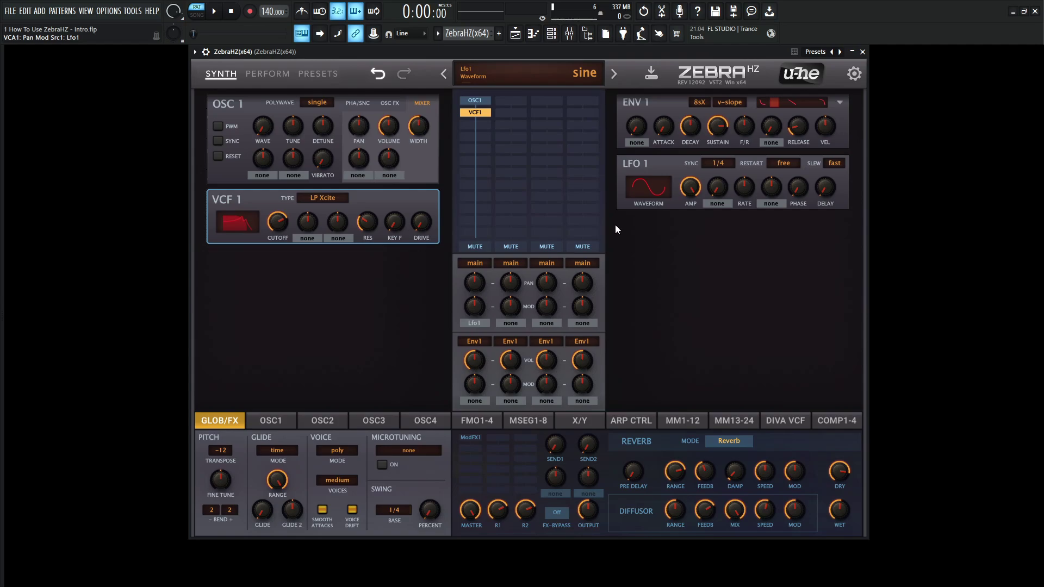
drag(474, 302, 496, 143)
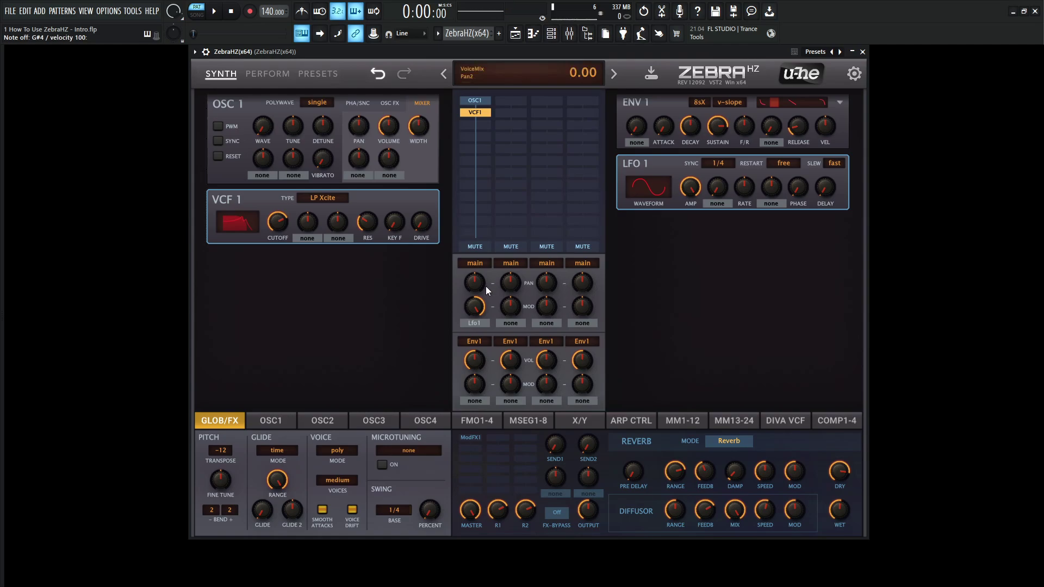
Step: Set the first lane's pan modulation source back to none and reset its depth to 0
click(478, 323)
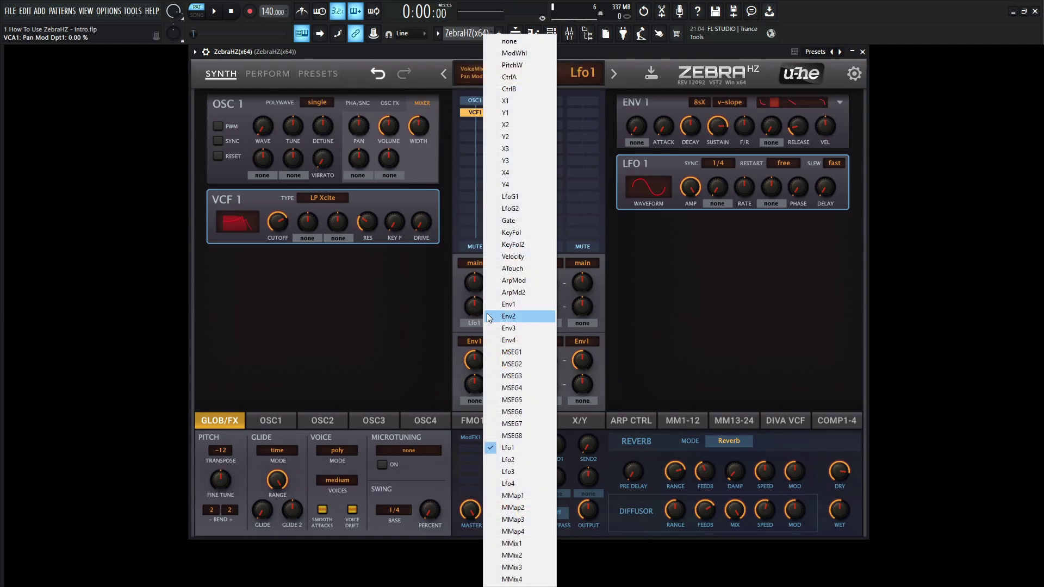
click(523, 41)
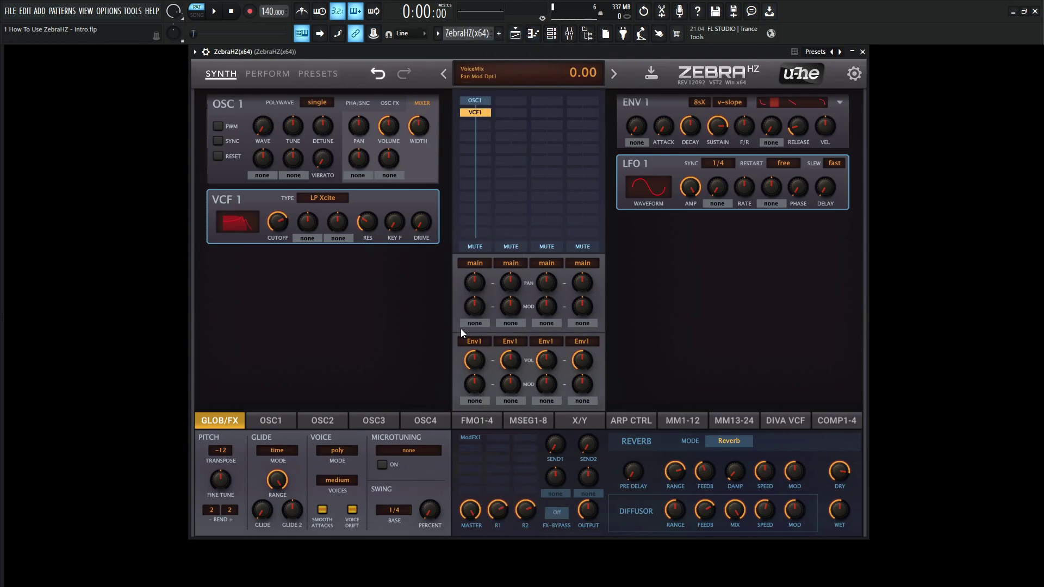
click(474, 323)
click(712, 284)
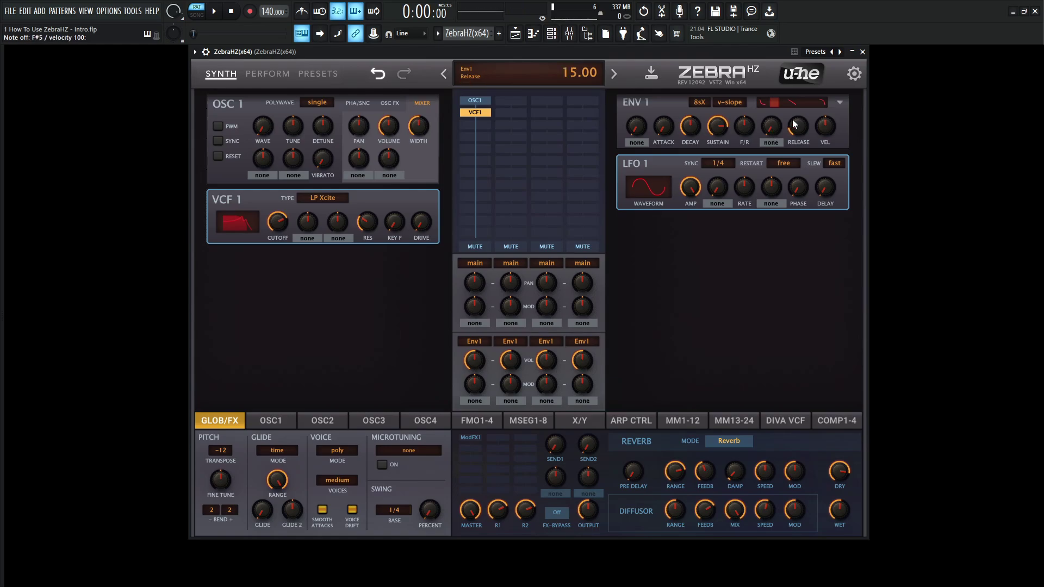
Step: Raise the ENV 1 release to about 41
mouse_move(794, 124)
mouse_down()
mouse_move(809, 126)
mouse_move(800, 123)
mouse_up()
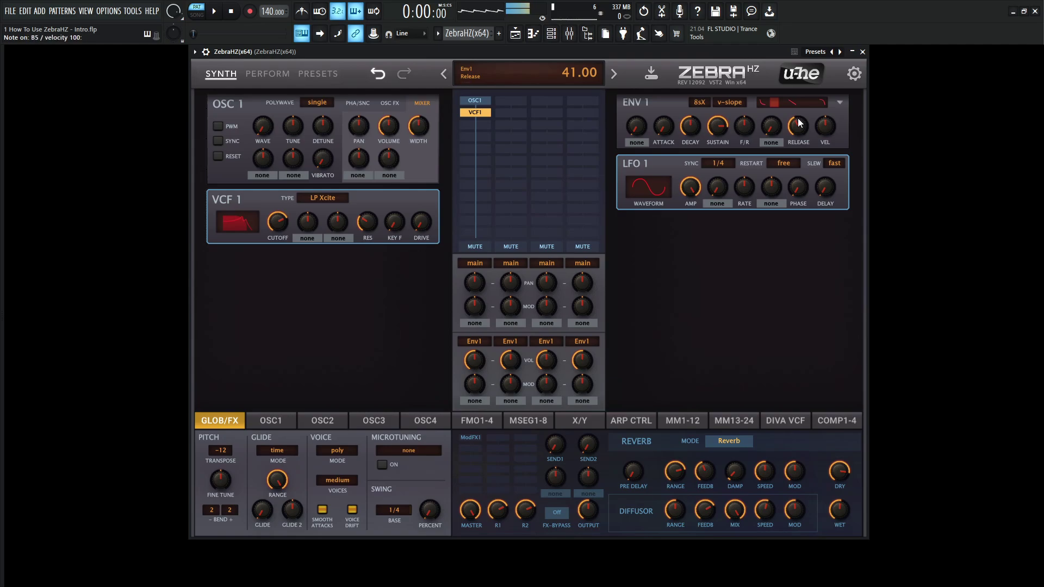
drag(800, 125, 800, 119)
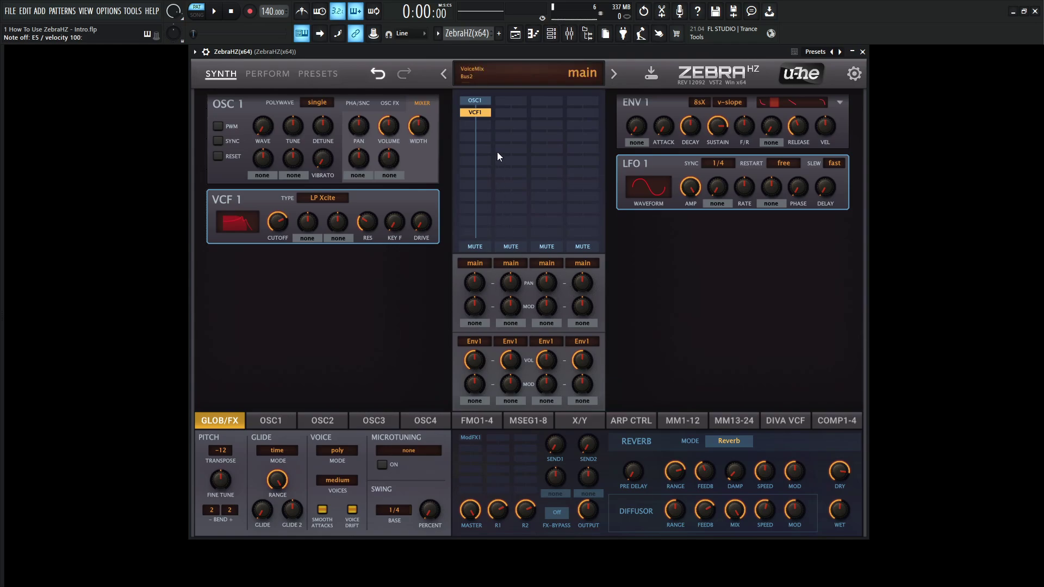
Step: Assign Env2 as the first lane's volume envelope and play a note to audition it
click(475, 343)
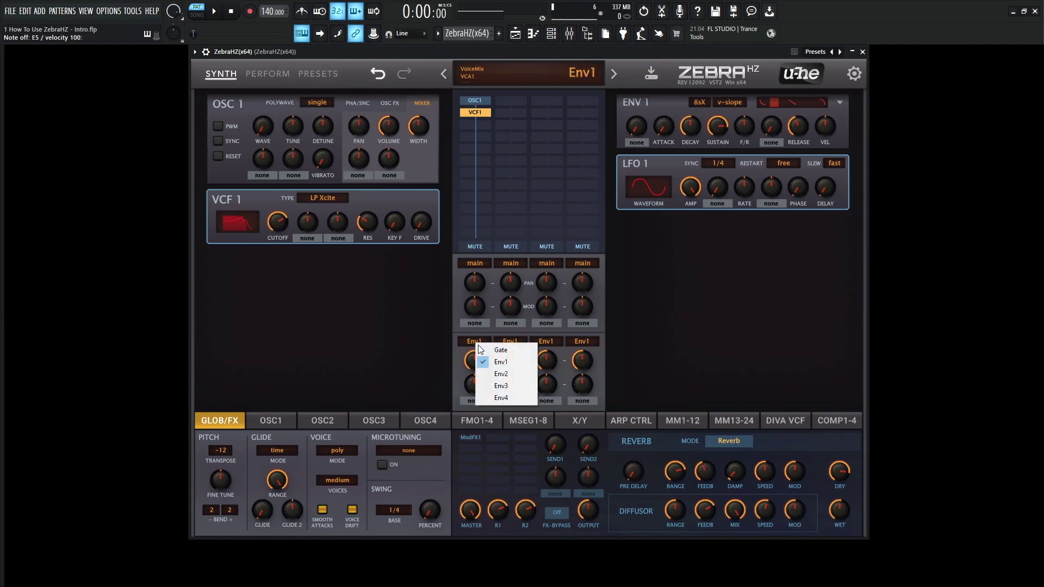
click(513, 373)
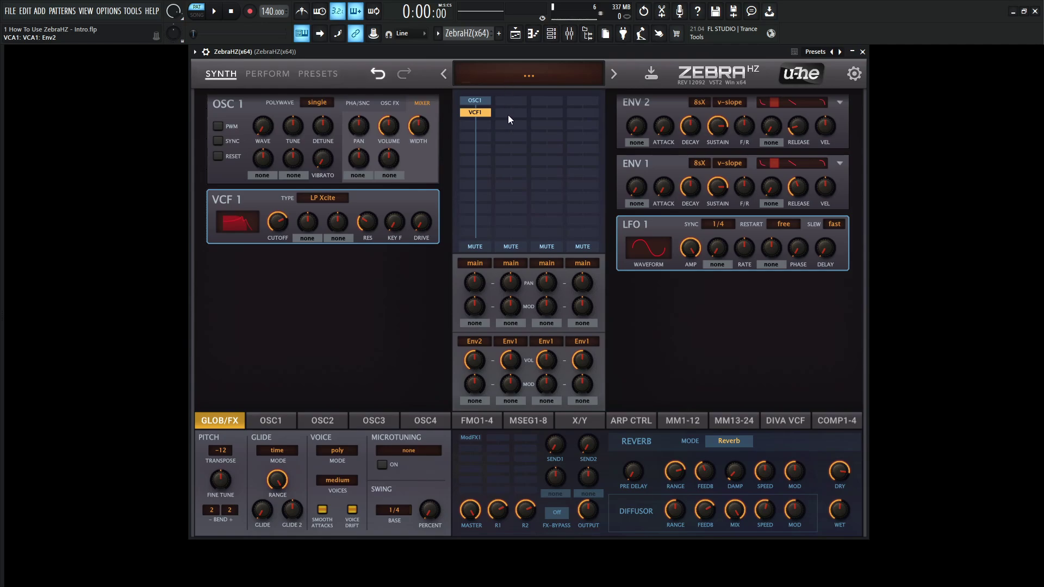
key(d)
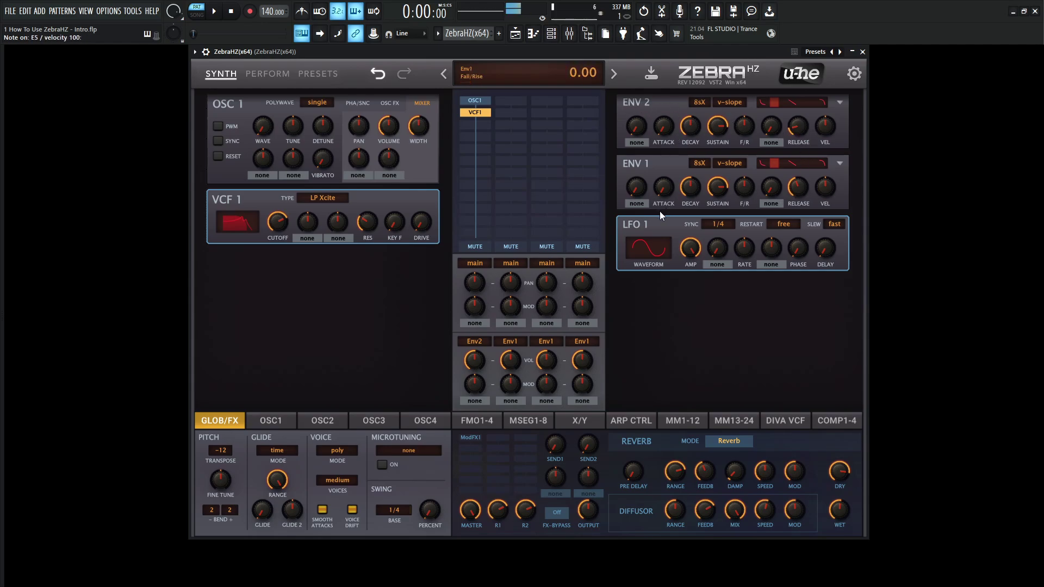
Step: Switch the first lane's volume envelope back to Env1 and play notes to compare the release
click(475, 341)
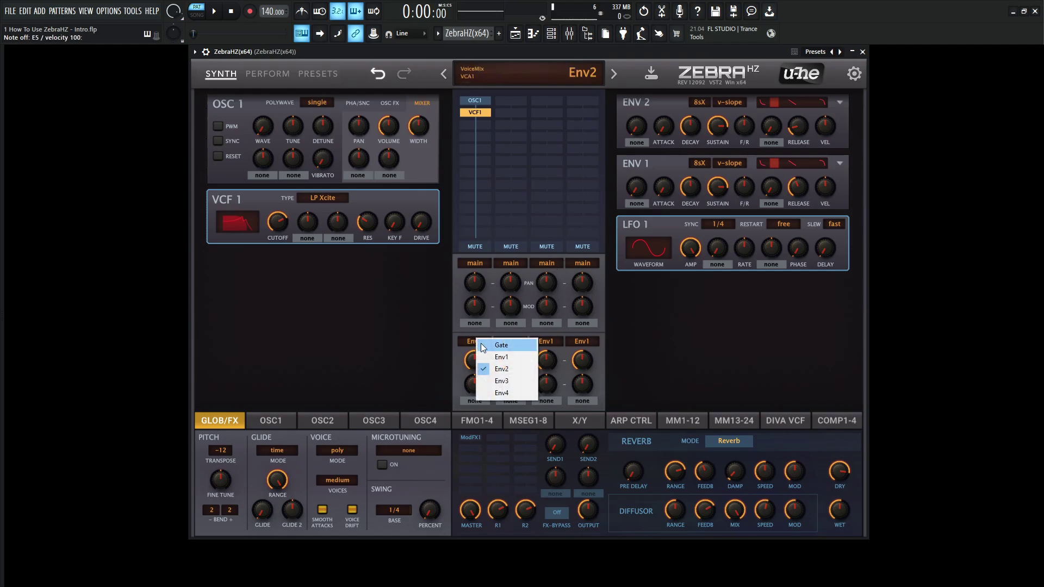
click(500, 357)
key(h)
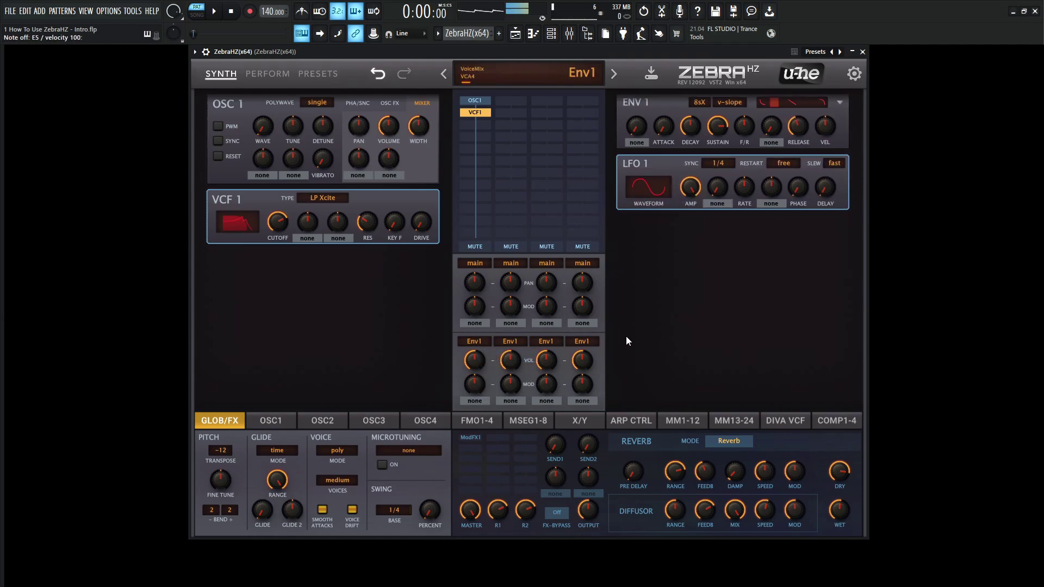
key(d)
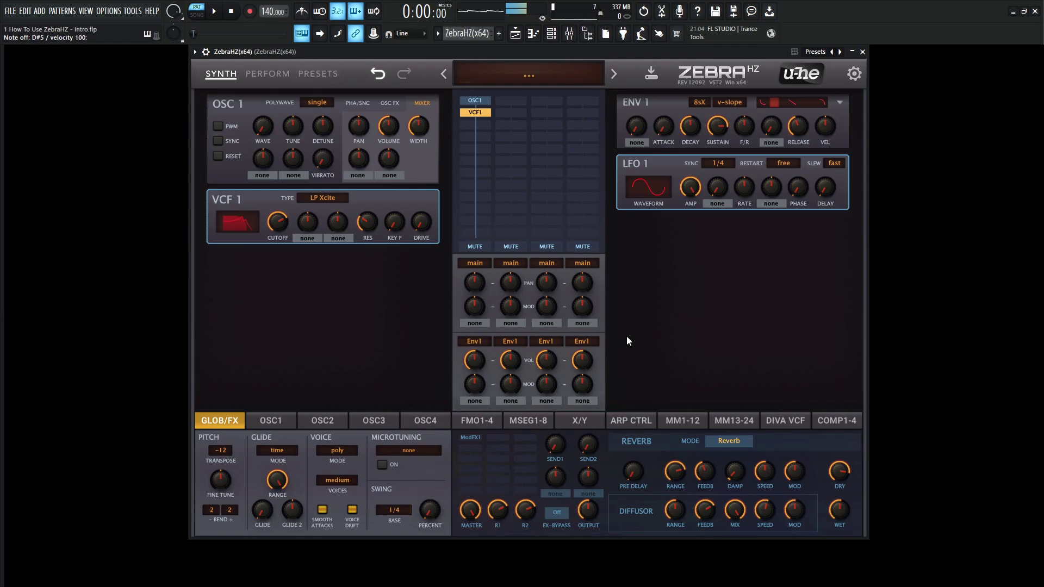
Step: Assign Env2 to the first lane's volume, set the ENV 2 release to 71.50, and audition the longer tail
click(485, 339)
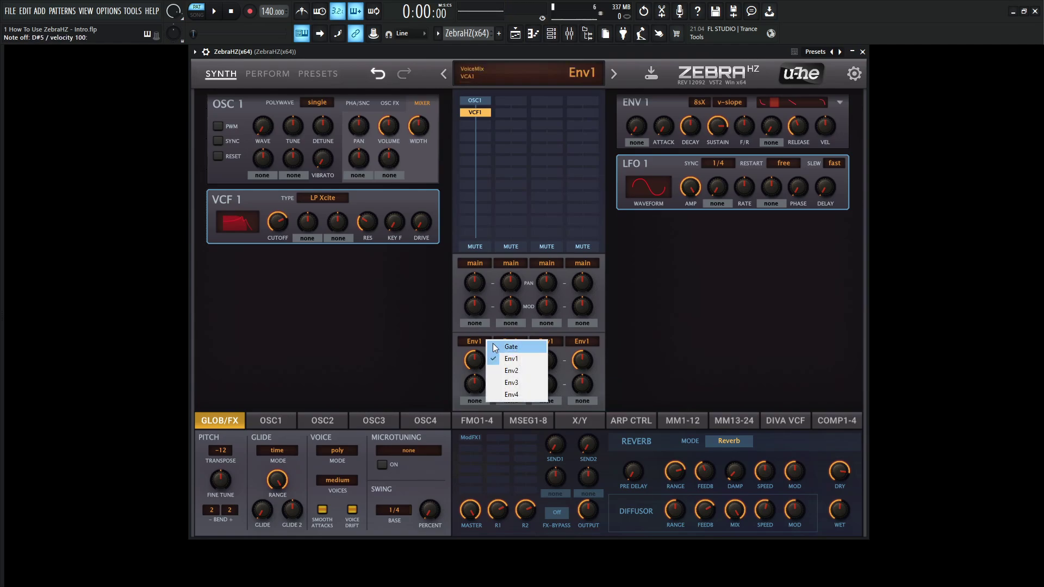
click(529, 370)
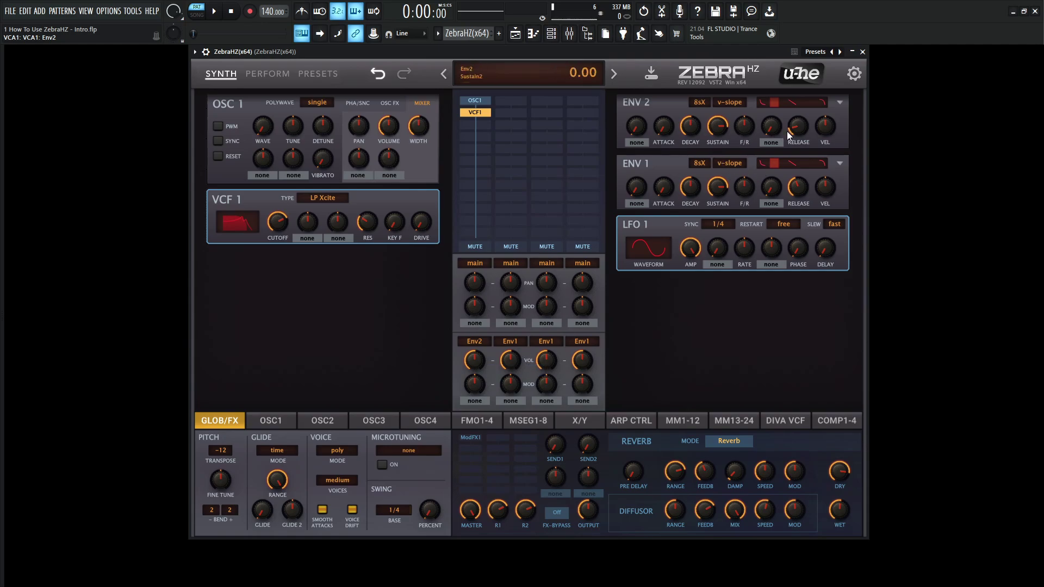
drag(787, 131, 808, 60)
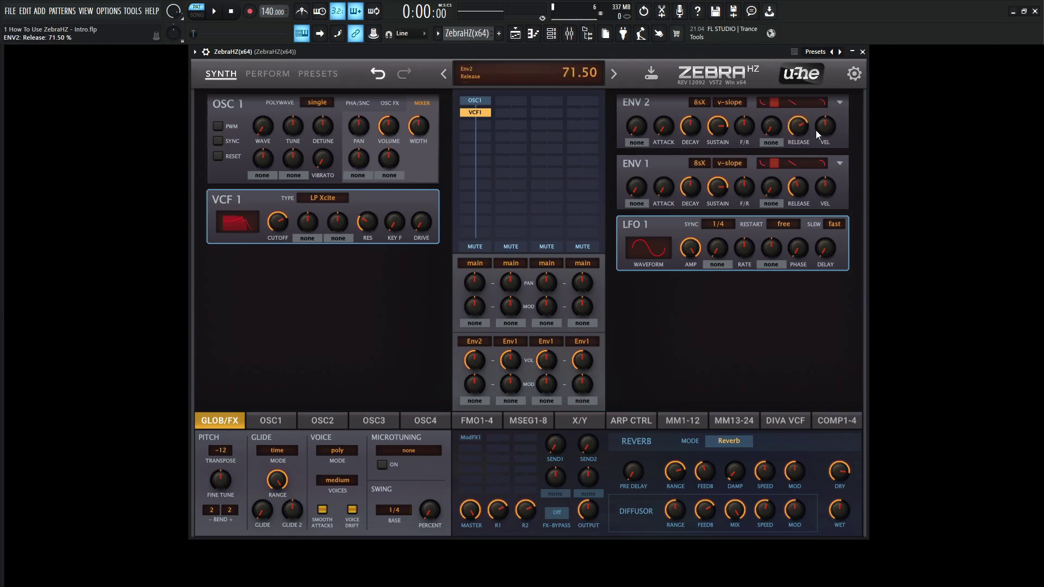
key(h)
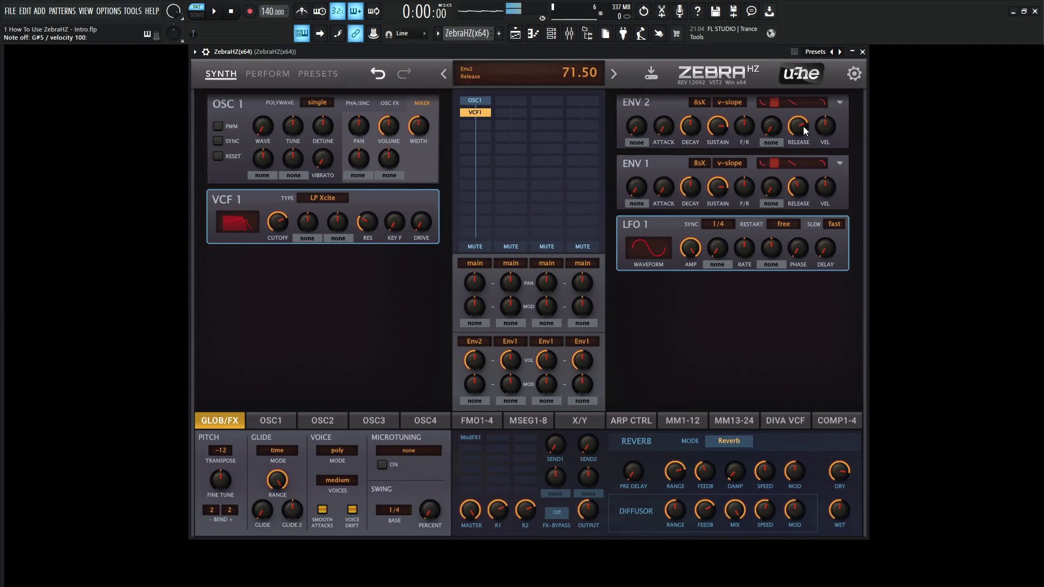
key(c)
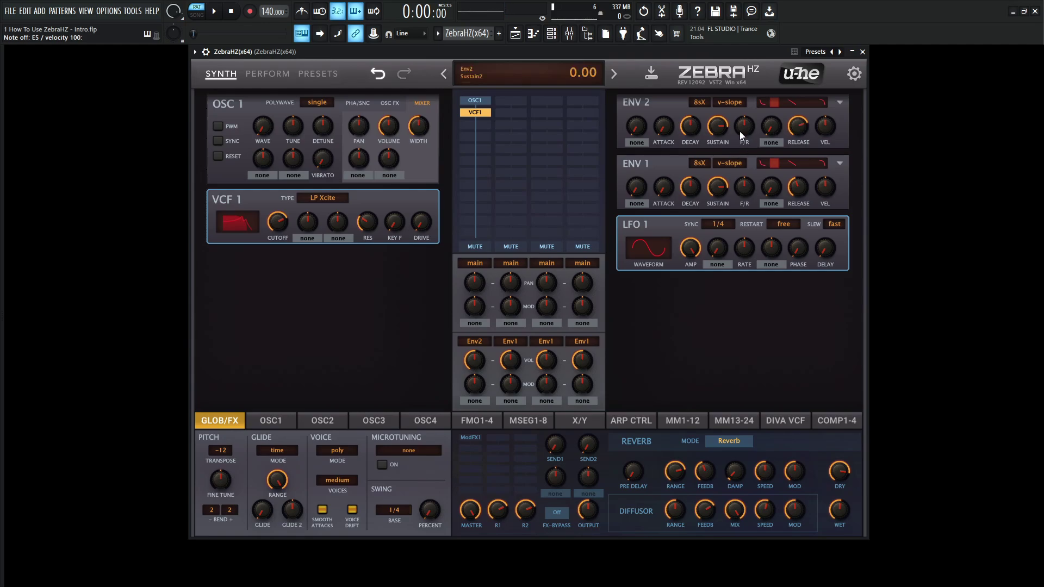
Step: Toggle the first lane's volume envelope to Env1 and back to Env2
click(489, 341)
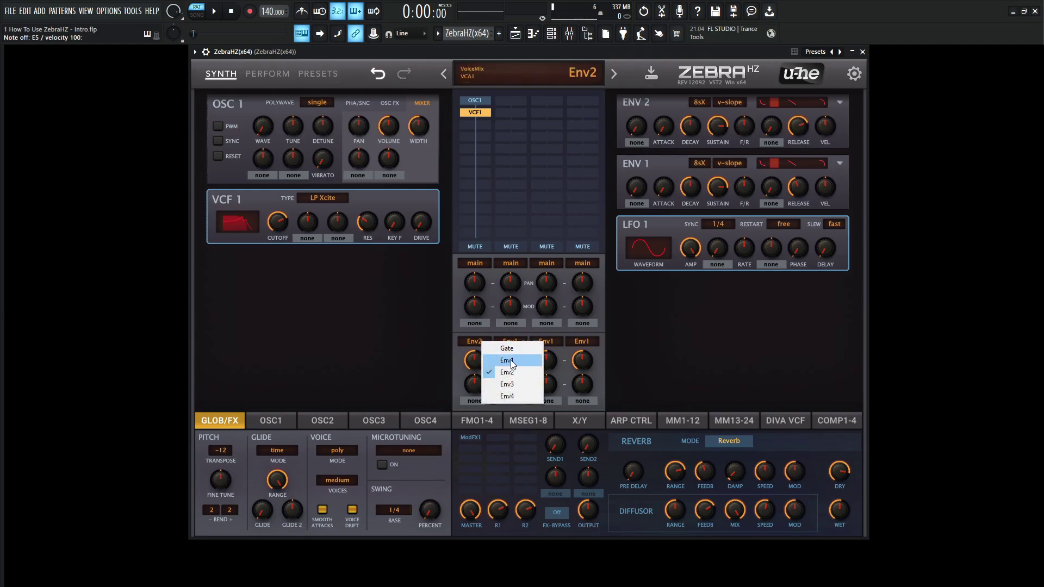
click(510, 359)
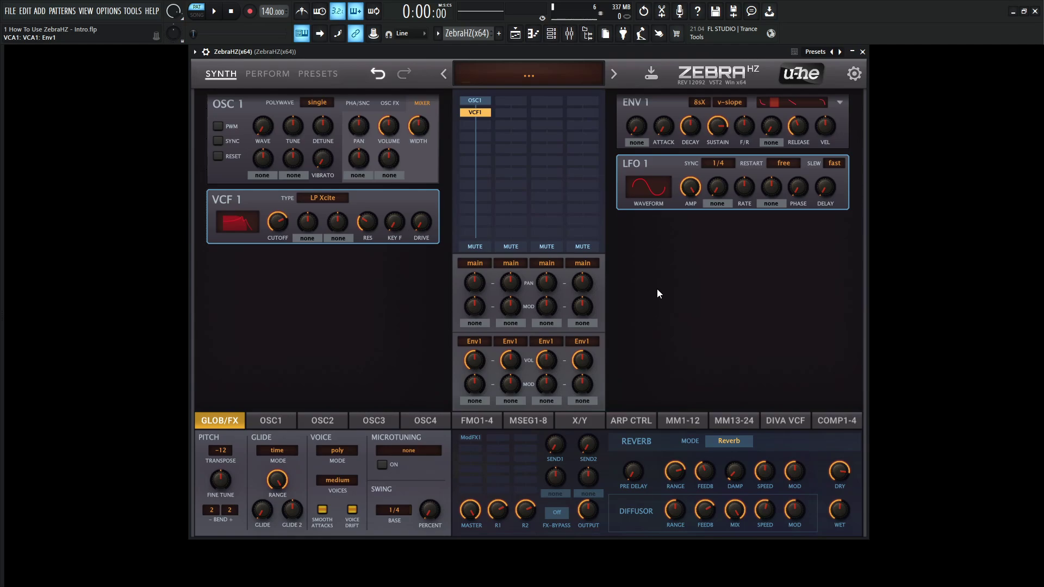
click(481, 338)
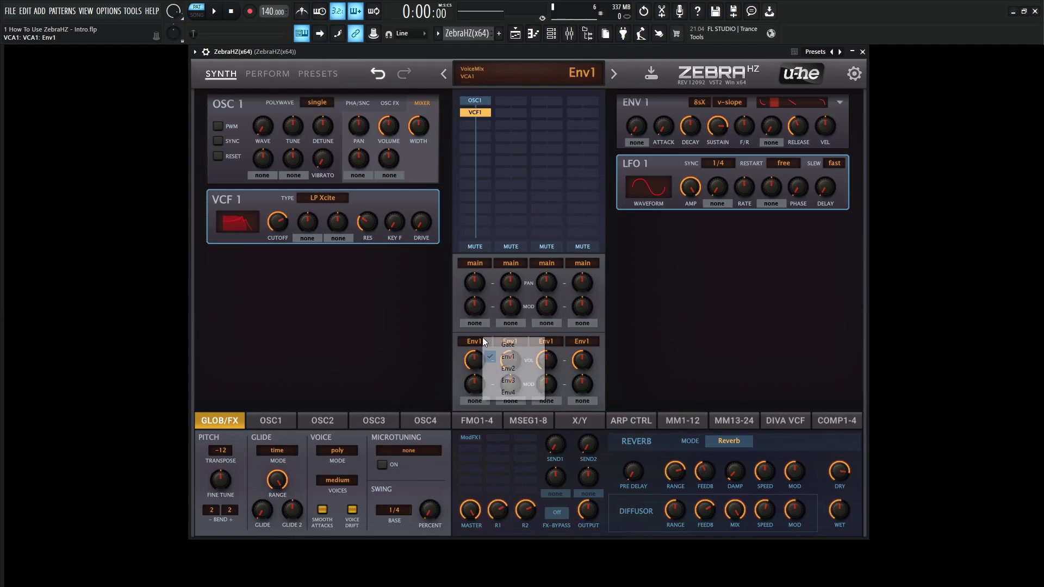
click(516, 369)
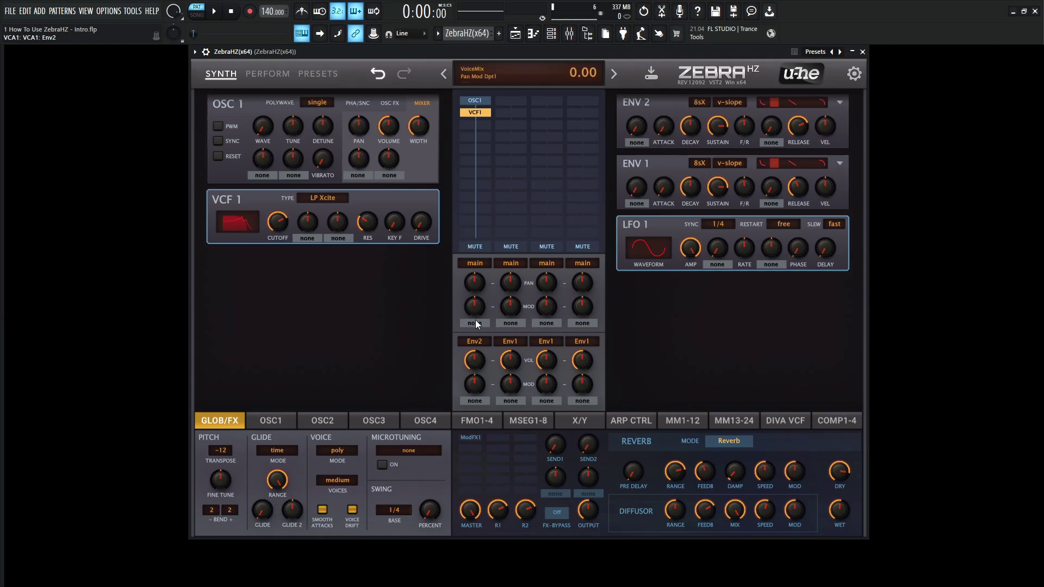
Step: Set the first lane's volume envelope to Gate and play notes to audition it
click(473, 341)
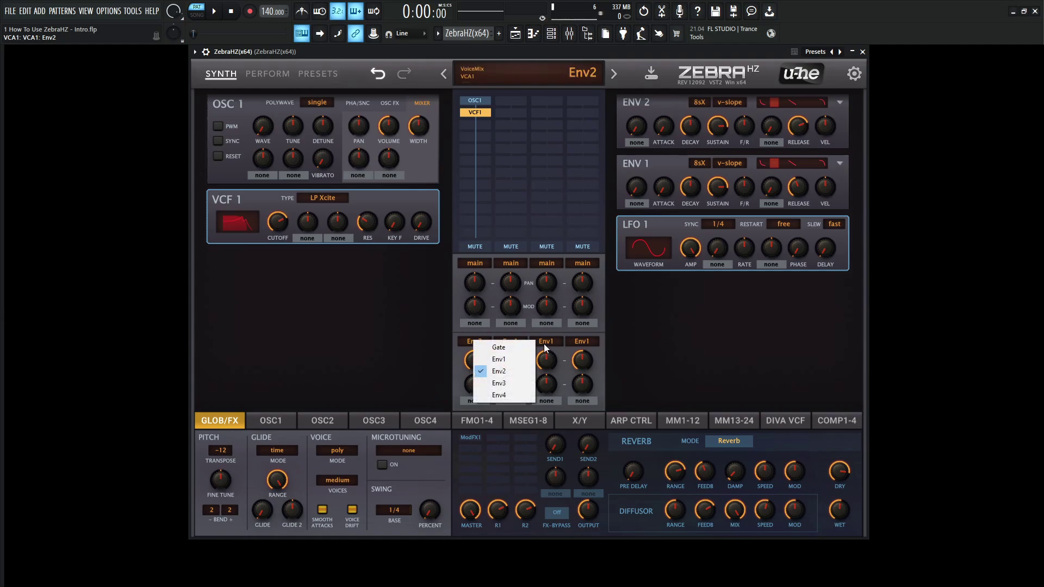
click(492, 347)
key(h)
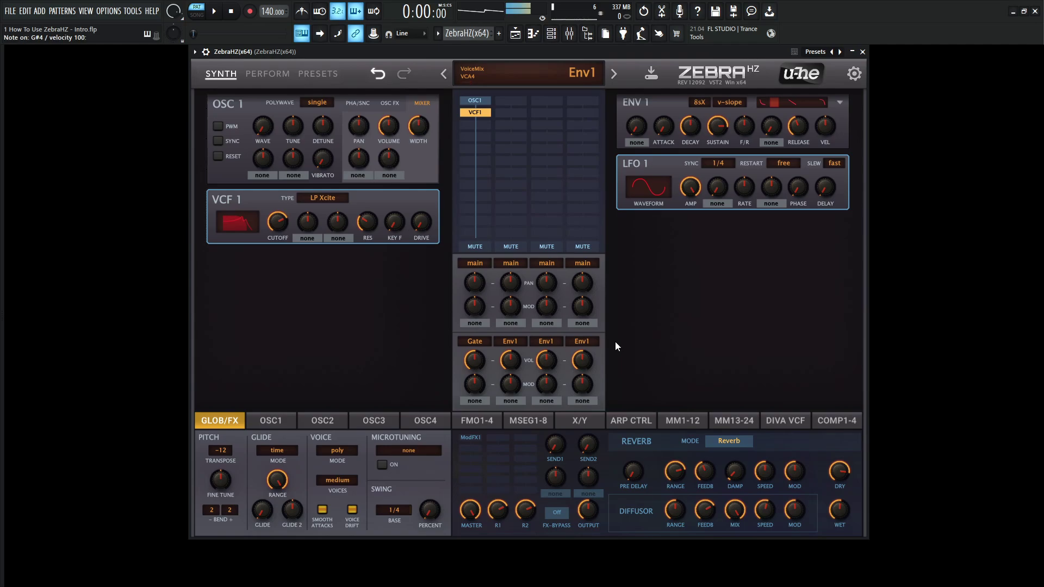
key(5)
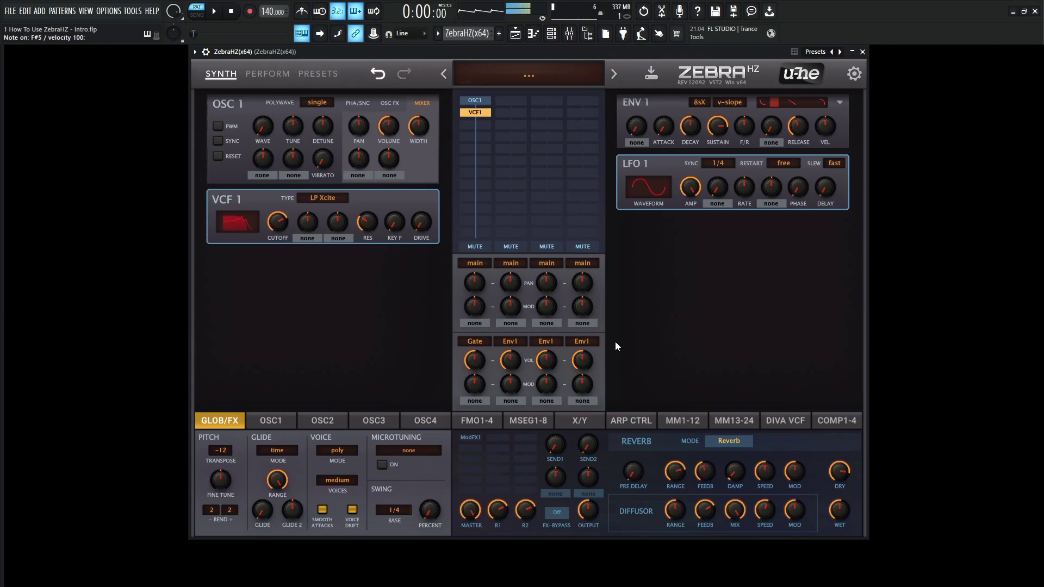
Step: Return the first lane's volume envelope to Env1 and lower the ENV 1 release
click(477, 342)
click(515, 359)
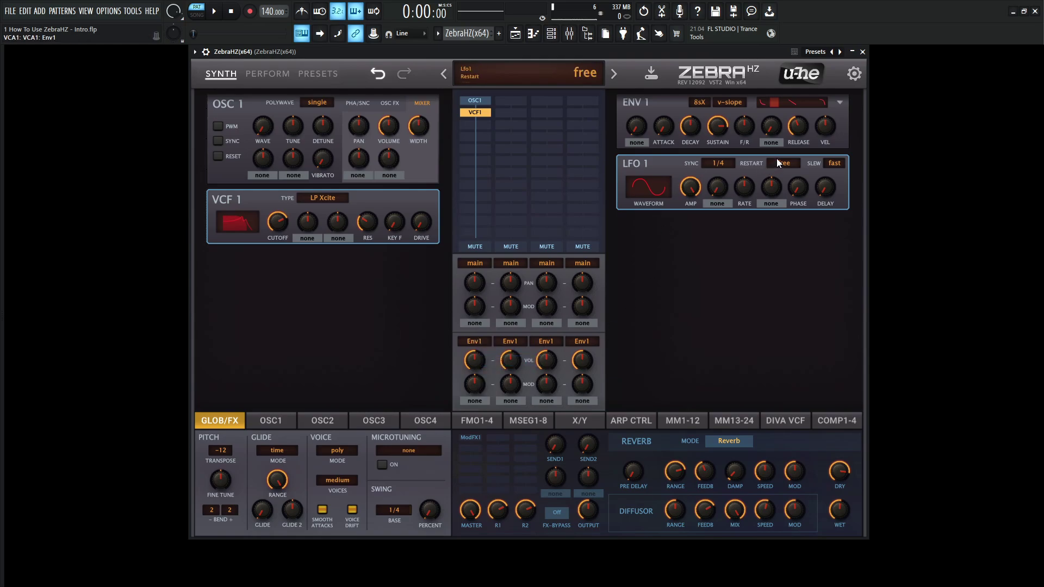
drag(800, 129, 798, 140)
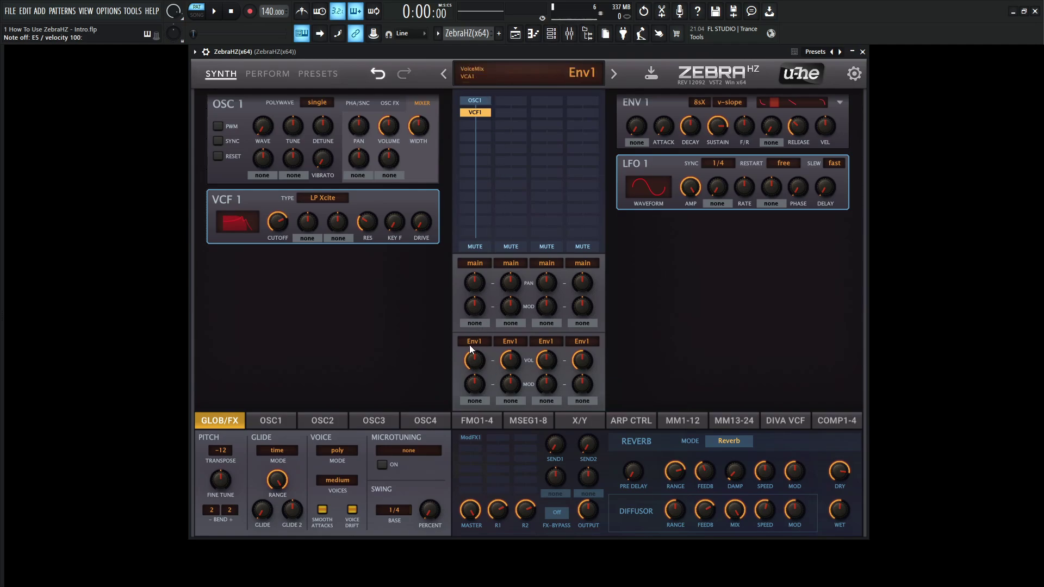
Step: Try the first lane's volume level and return it to 50
mouse_move(470, 362)
mouse_down()
mouse_move(468, 417)
mouse_move(465, 347)
mouse_move(462, 402)
mouse_move(462, 363)
mouse_move(448, 416)
mouse_move(454, 354)
mouse_move(469, 363)
mouse_up()
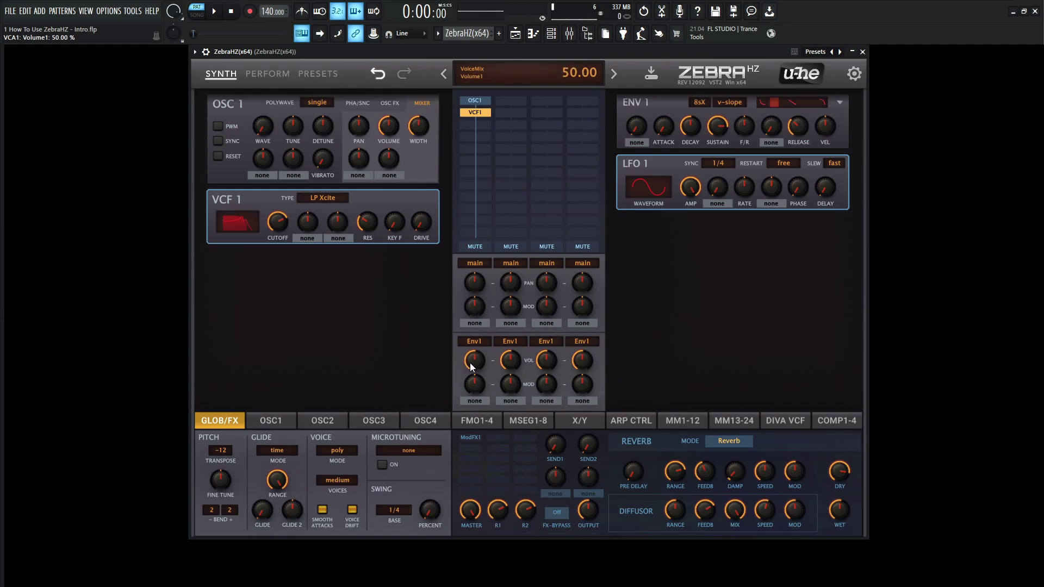
Step: Modulate the first lane's volume with Lfo1 at a raised depth and play notes to audition it
click(477, 399)
click(531, 448)
drag(475, 384, 500, 229)
key(h)
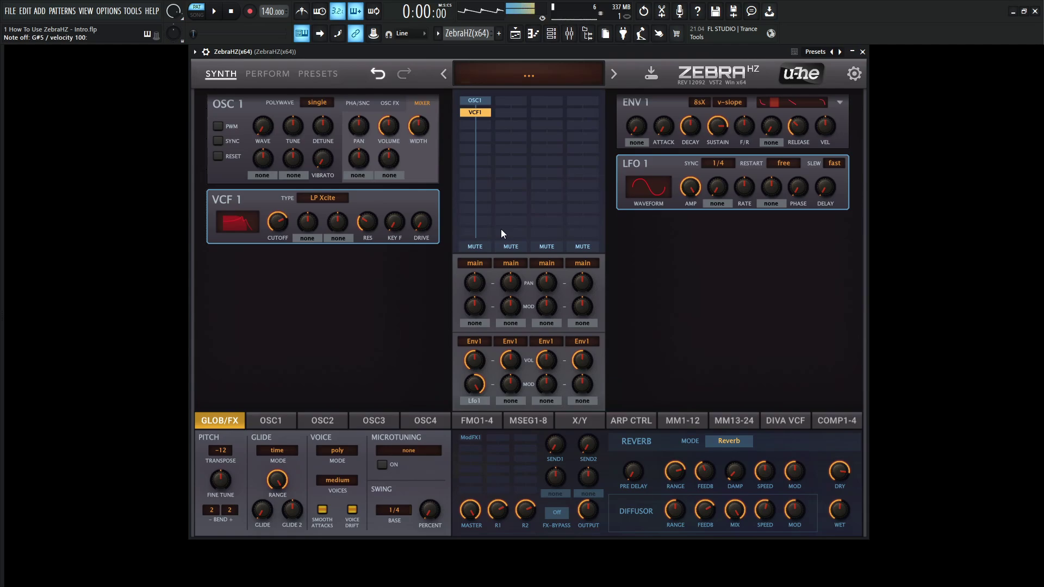
key(g)
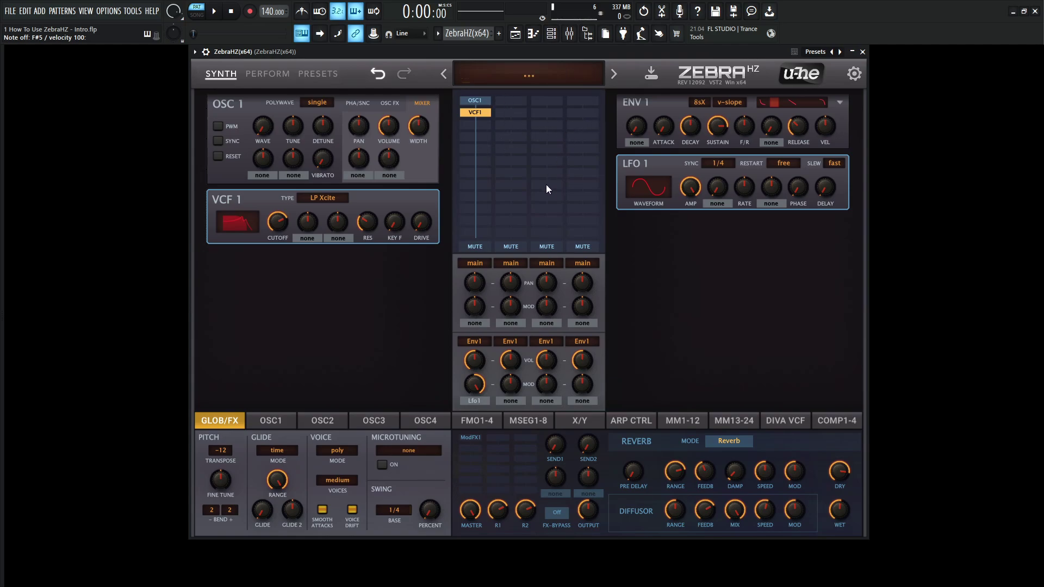
Step: Reset the synth to the init patch and add OSC2, OSC3 and OSC4 at the head of lanes two, three and four
click(531, 86)
click(543, 80)
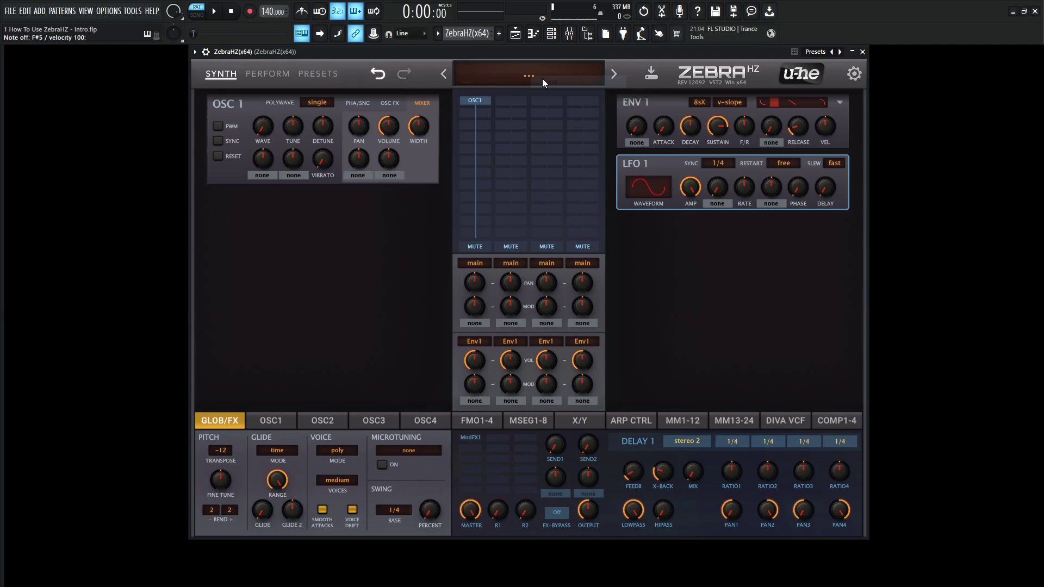
click(477, 103)
click(510, 100)
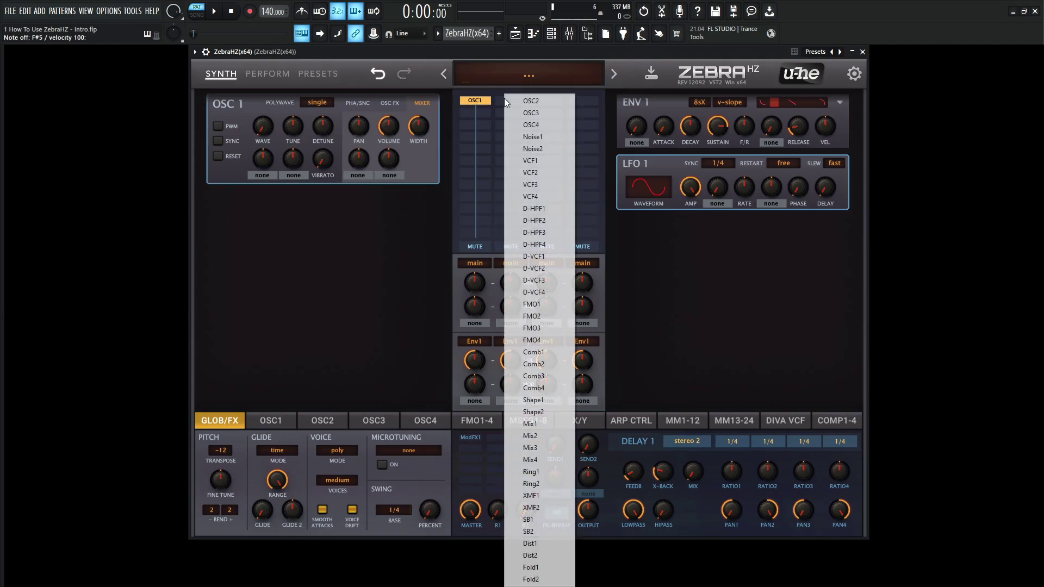
click(516, 99)
click(542, 99)
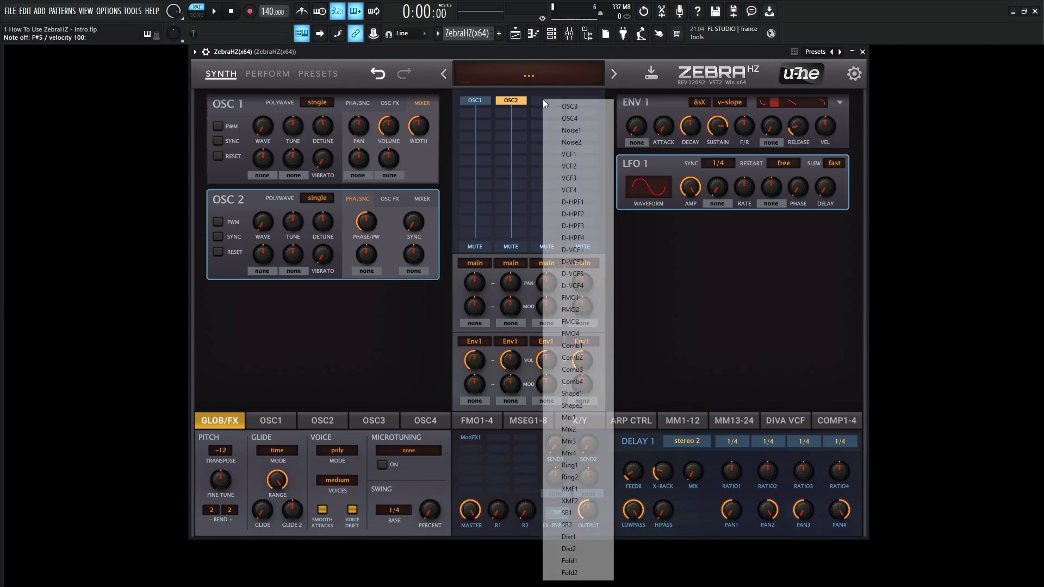
click(552, 103)
click(577, 103)
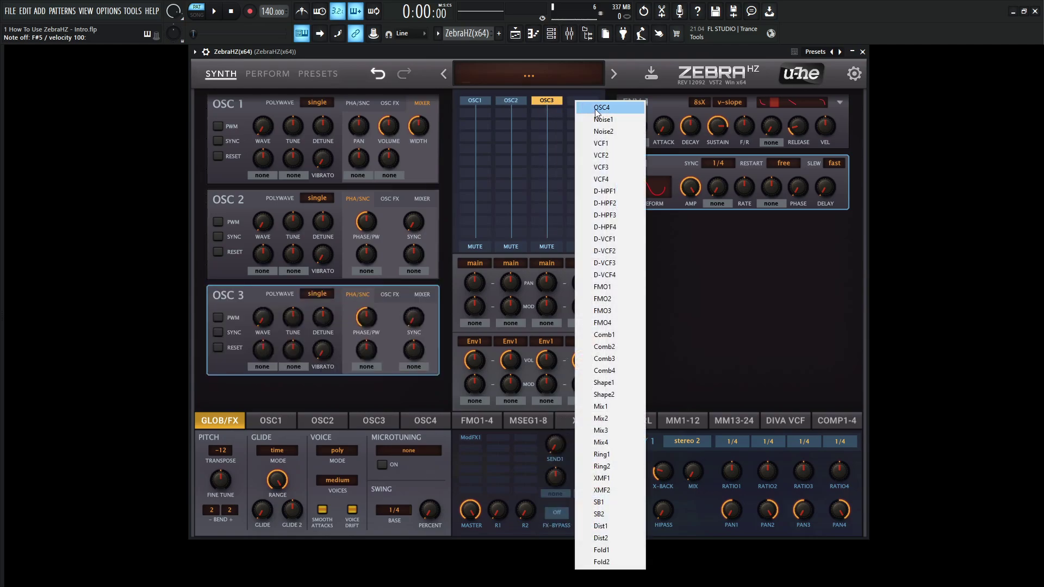
click(590, 107)
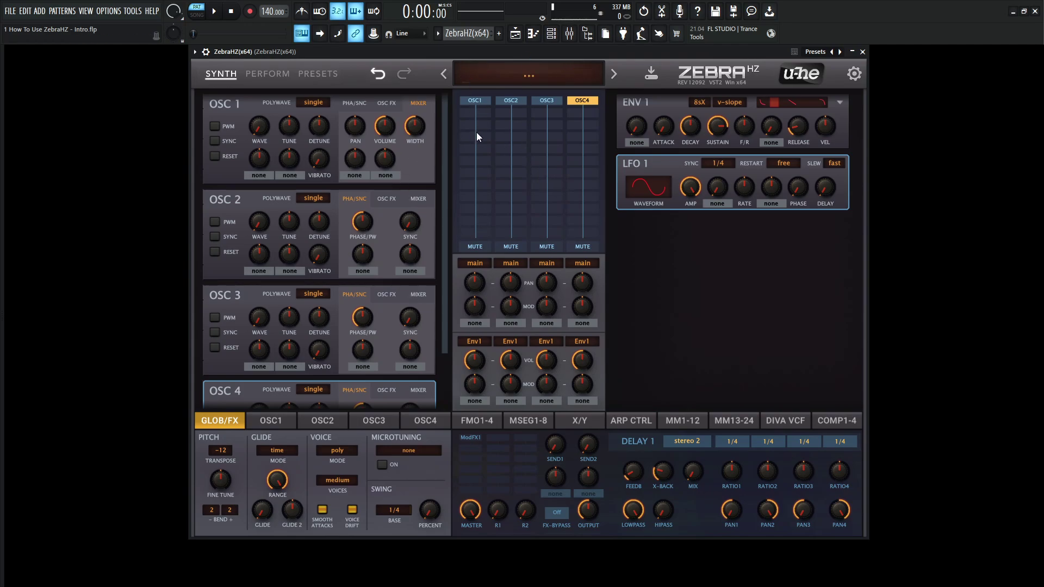
Step: Play a note while muting all four lanes, and unmute only the second lane
key(c)
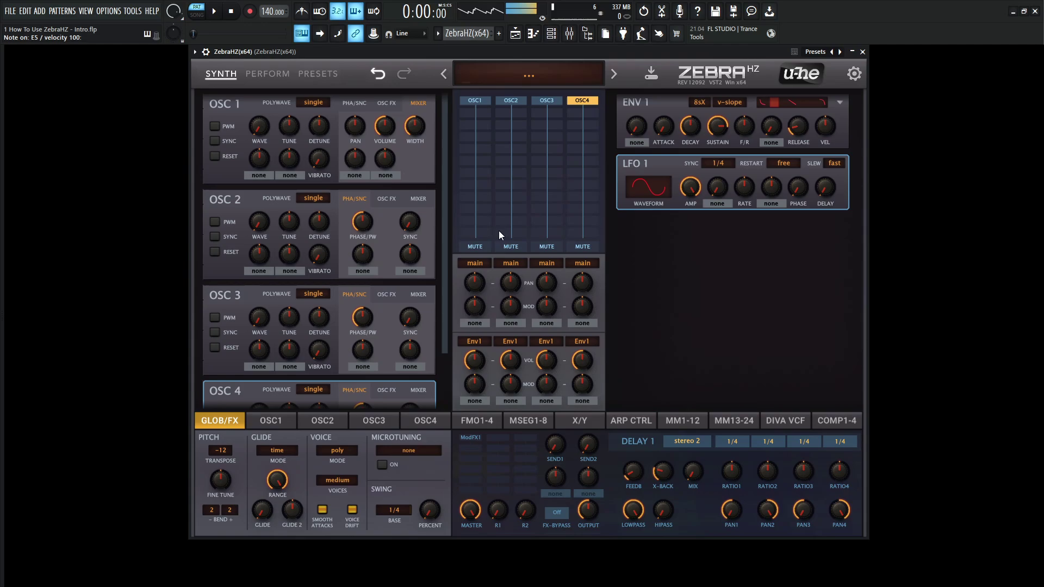
drag(584, 246, 478, 246)
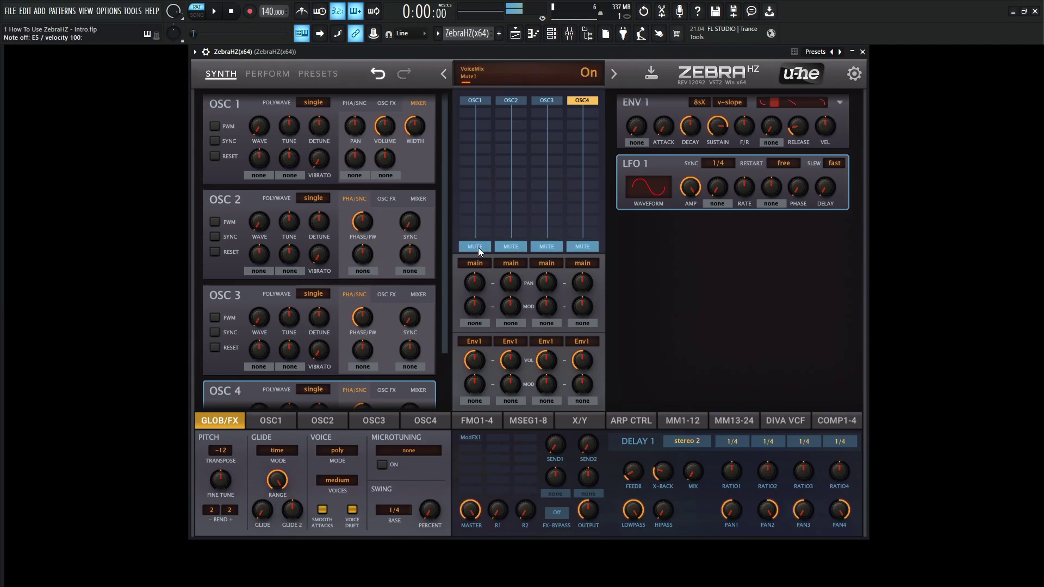
click(514, 247)
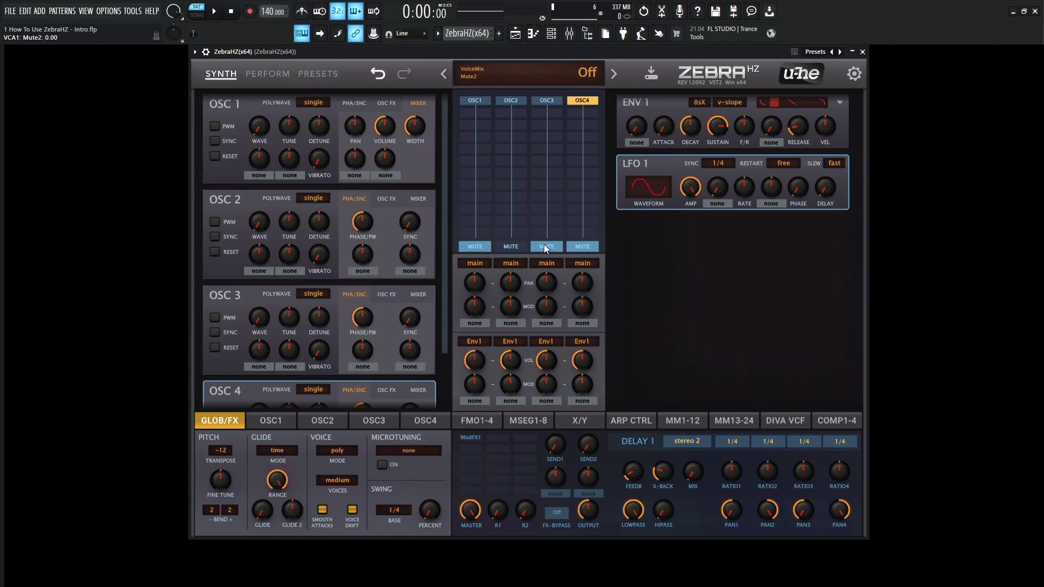
click(515, 344)
Step: Reset the synth to the init patch and build two lanes, OSC1 into VCF1 and OSC2 into VCF2
click(530, 80)
click(536, 86)
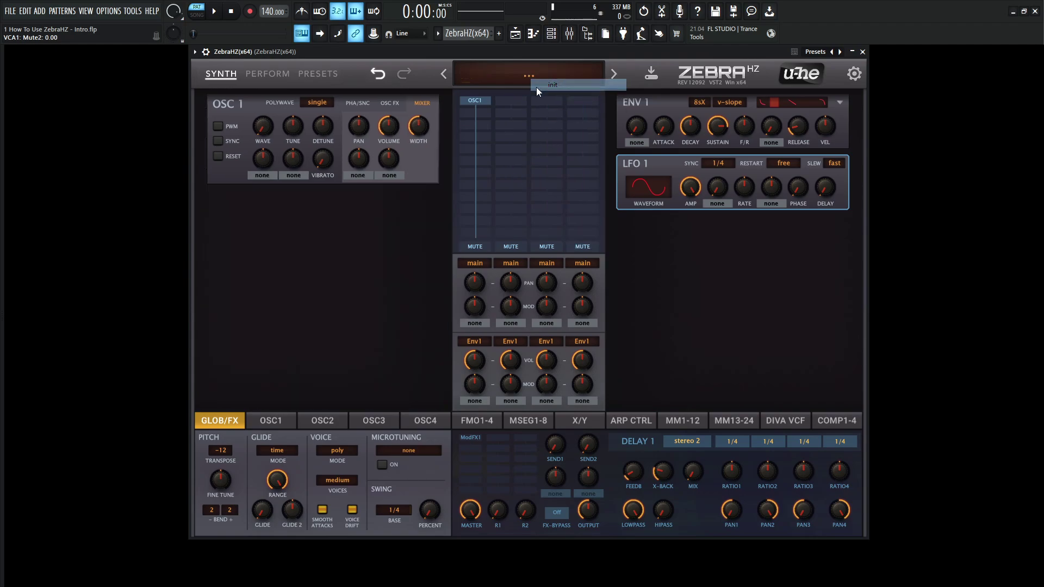
click(483, 110)
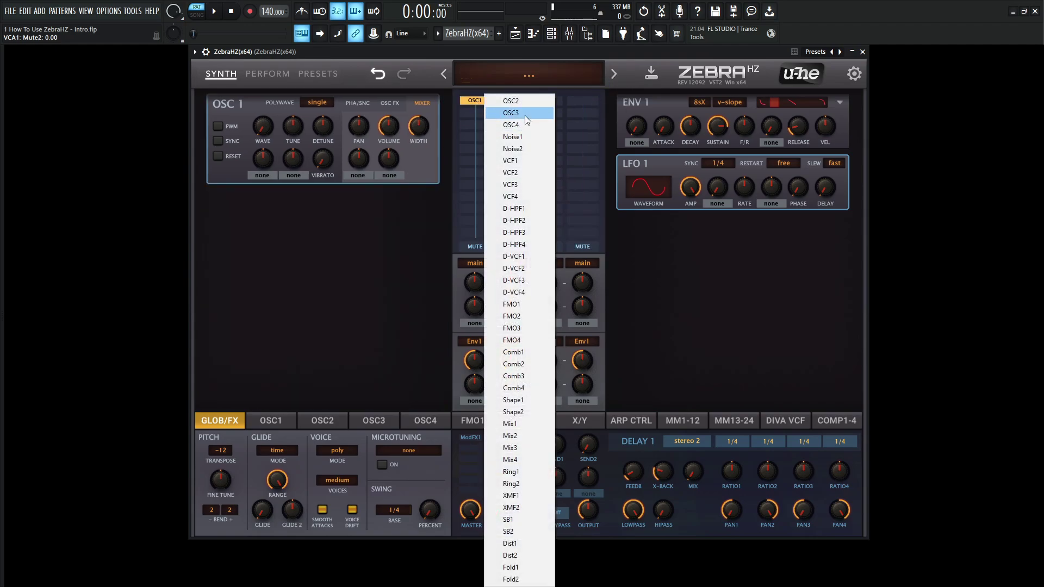
click(523, 161)
click(510, 103)
click(514, 109)
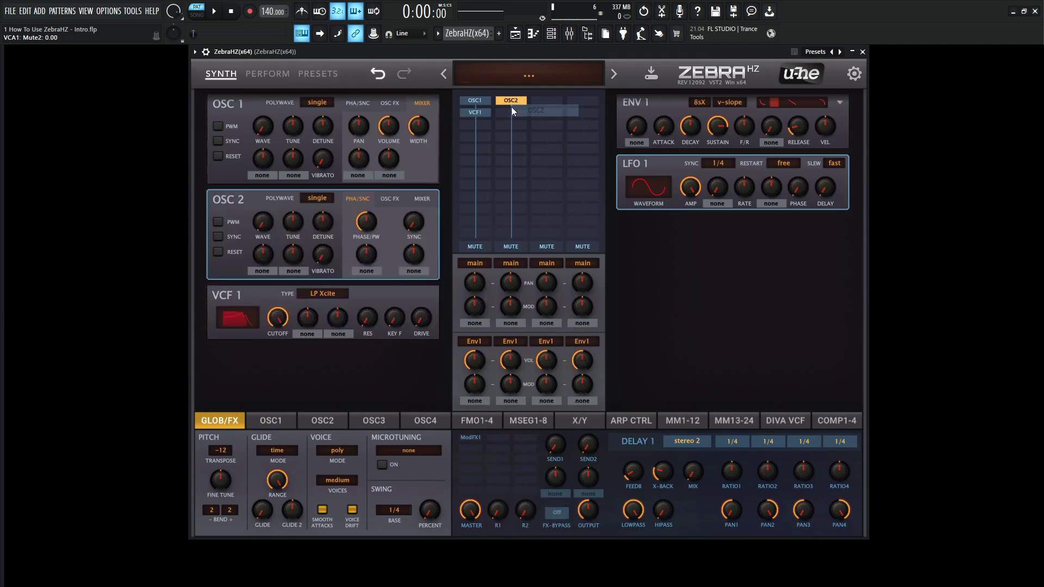
click(511, 107)
click(550, 162)
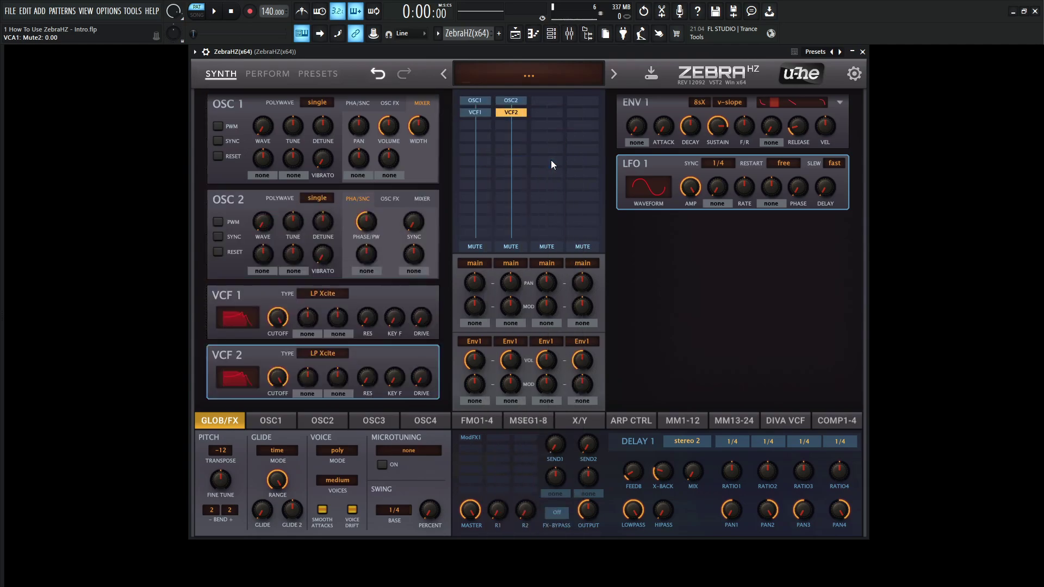
Step: Raise the first lane's volume above the second's, and pan the first lane to -30 and the second to the opposite side
drag(510, 360, 509, 386)
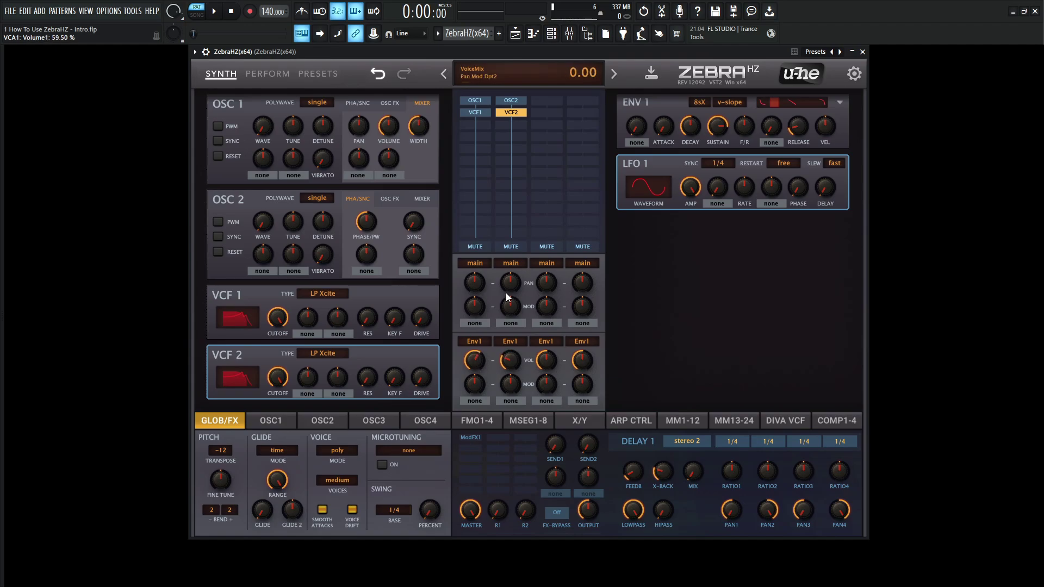
drag(509, 286, 479, 288)
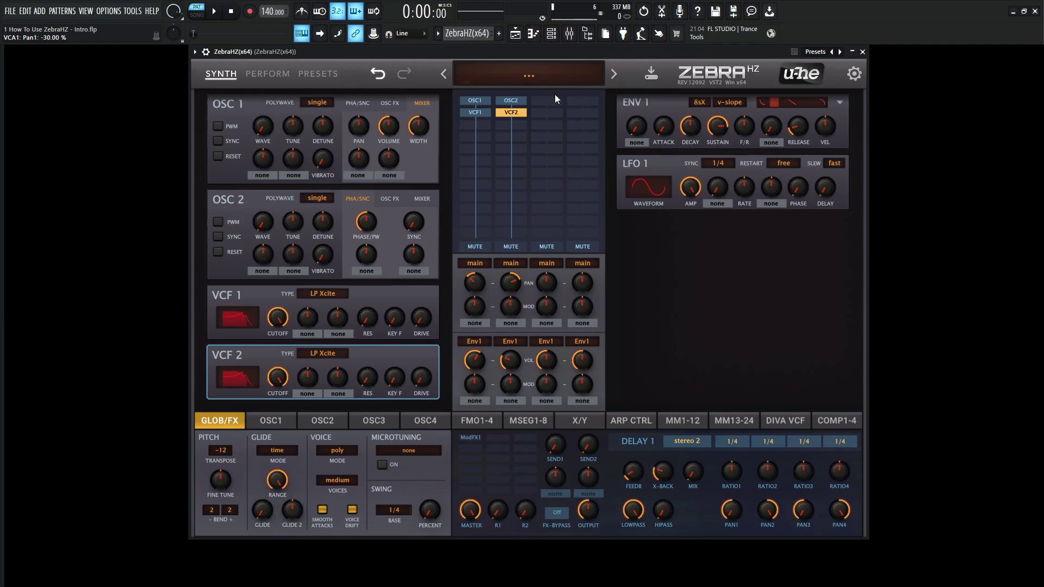
Step: Reset the synth to the init patch with only OSC1 in the grid
right_click(542, 76)
click(562, 81)
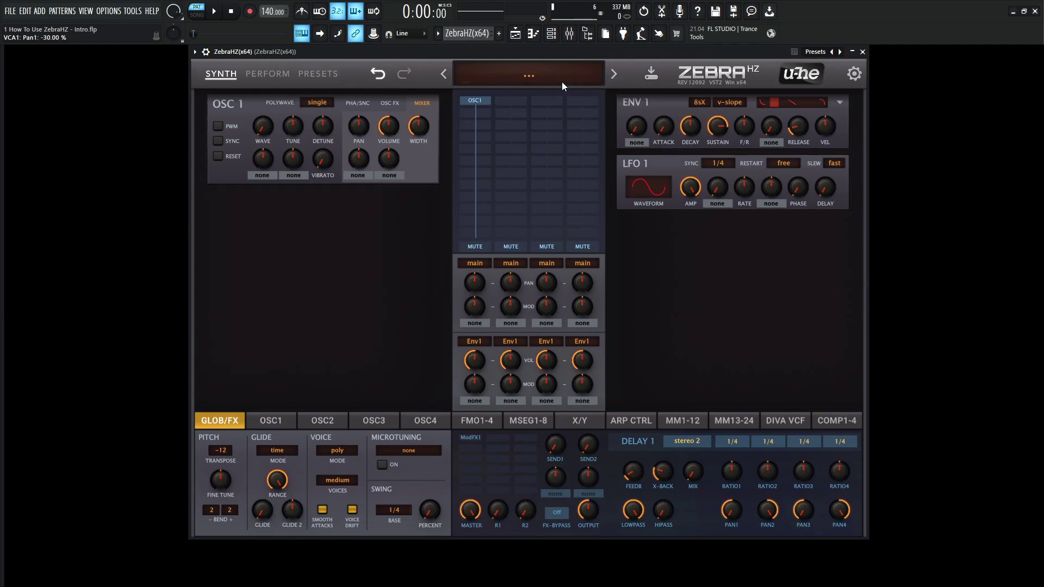